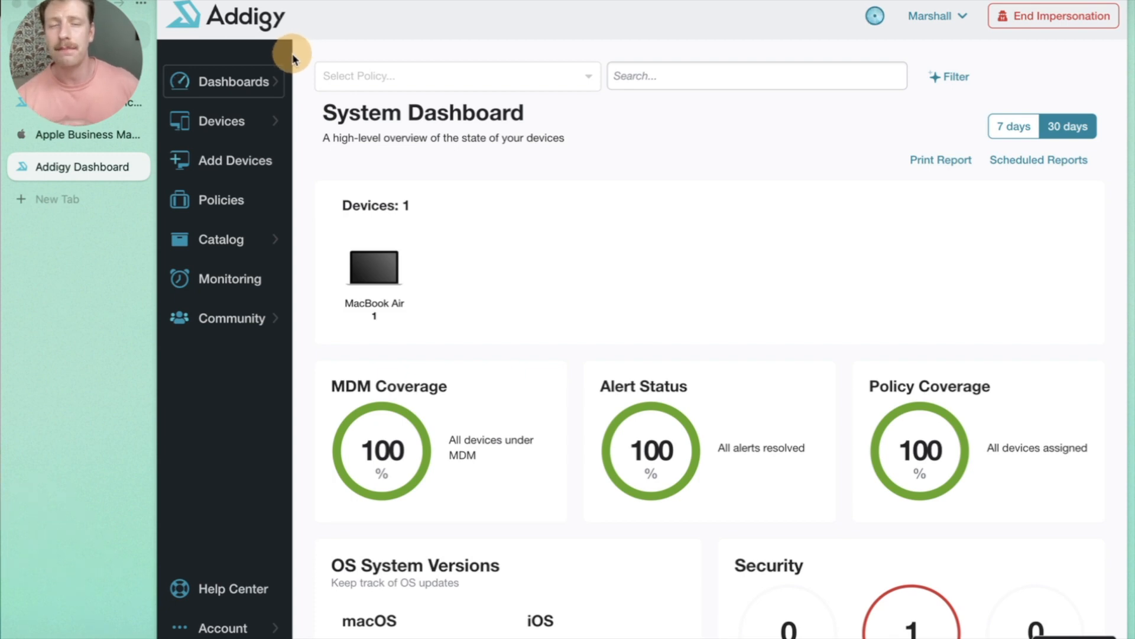
Go to the Clients policy's Automated Device Enrollment settings under Integrations & Settings.
{"action": "left_click", "coordinate": [220, 203]}
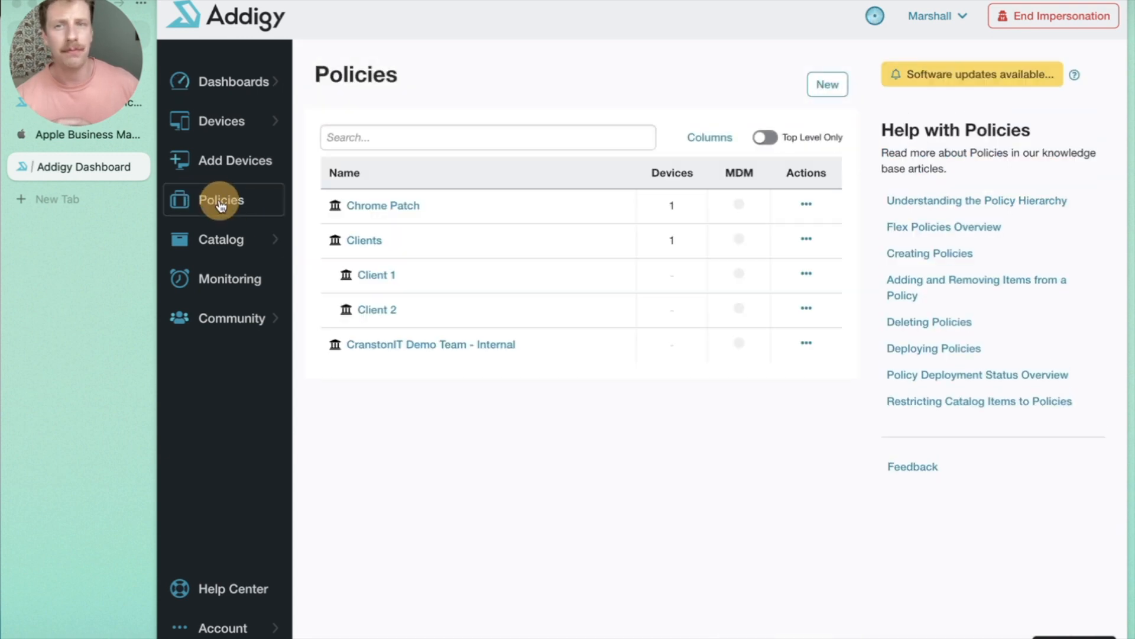
{"action": "left_click", "coordinate": [369, 243]}
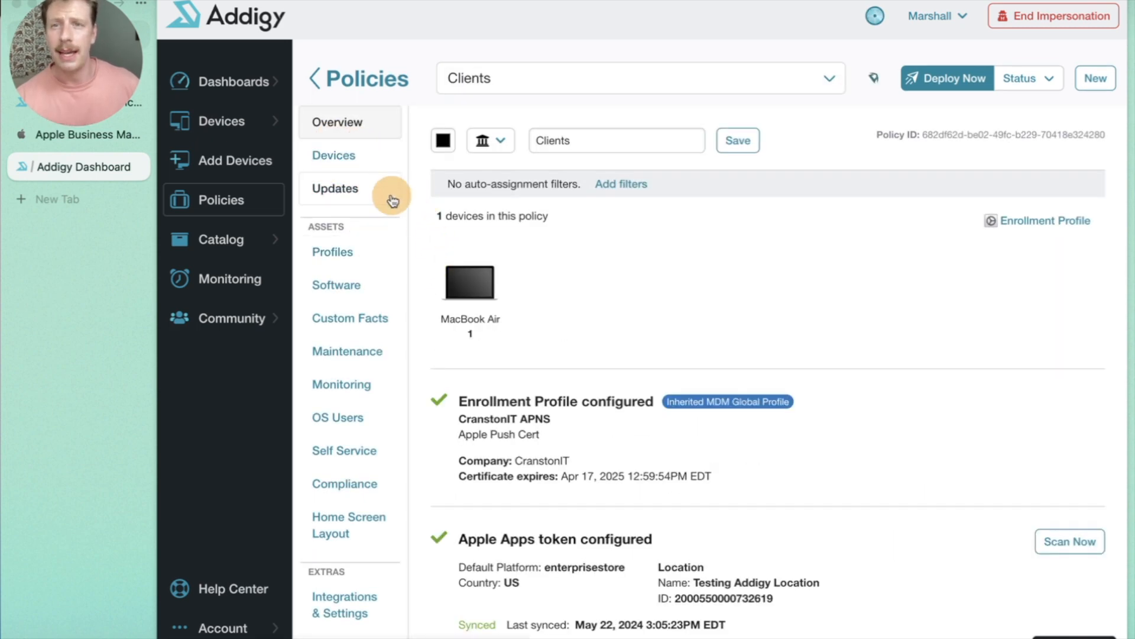
{"action": "left_click", "coordinate": [366, 595]}
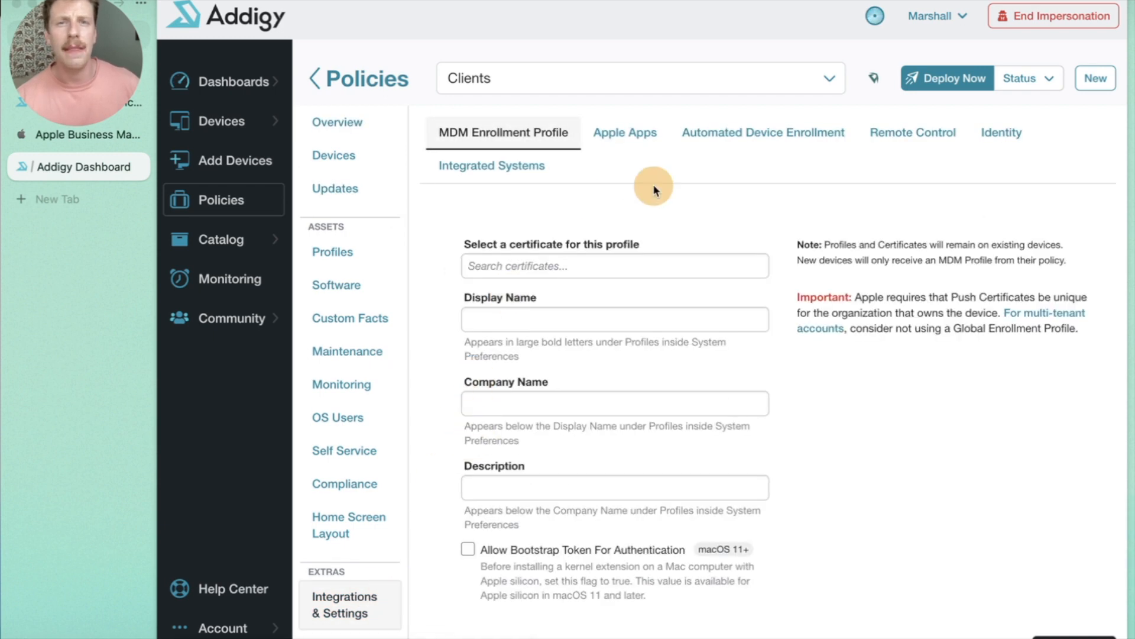
{"action": "left_click", "coordinate": [717, 129]}
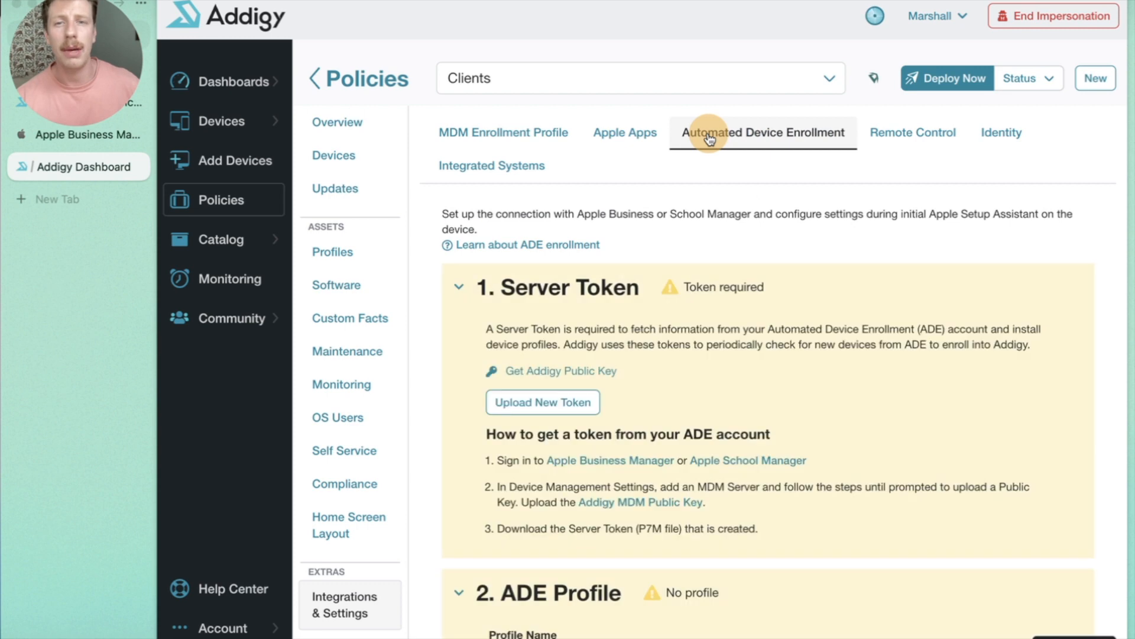
Download the Addigy public key, then go to Apple Business Manager.
{"action": "scroll", "coordinate": [520, 353], "scroll_direction": "down", "scroll_amount": 1}
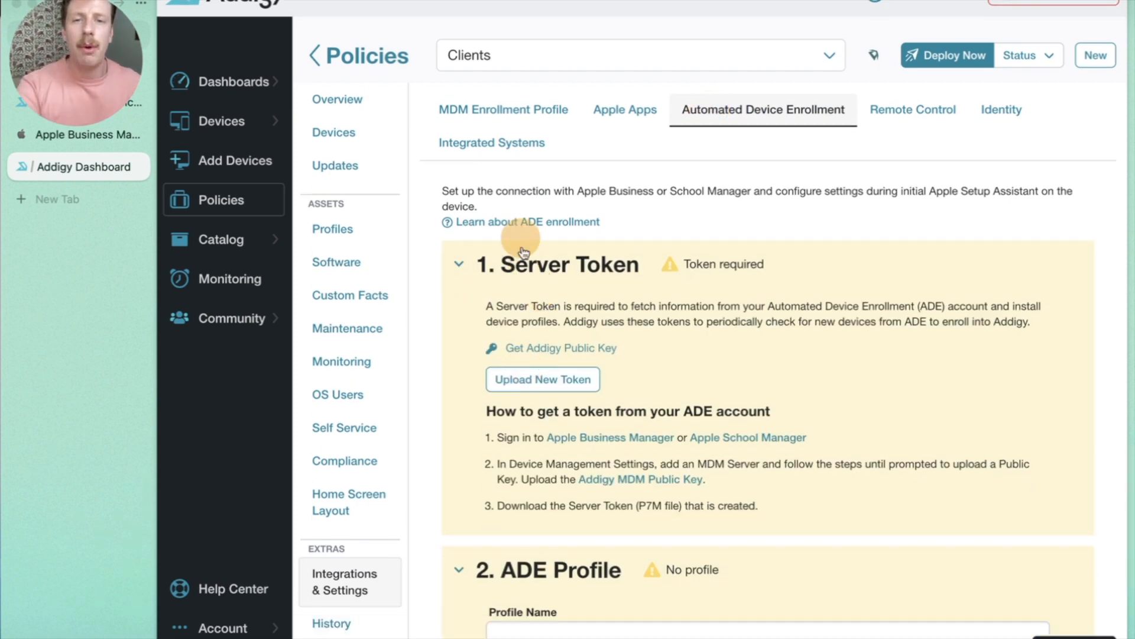
{"action": "scroll", "coordinate": [515, 307], "scroll_direction": "down", "scroll_amount": 2}
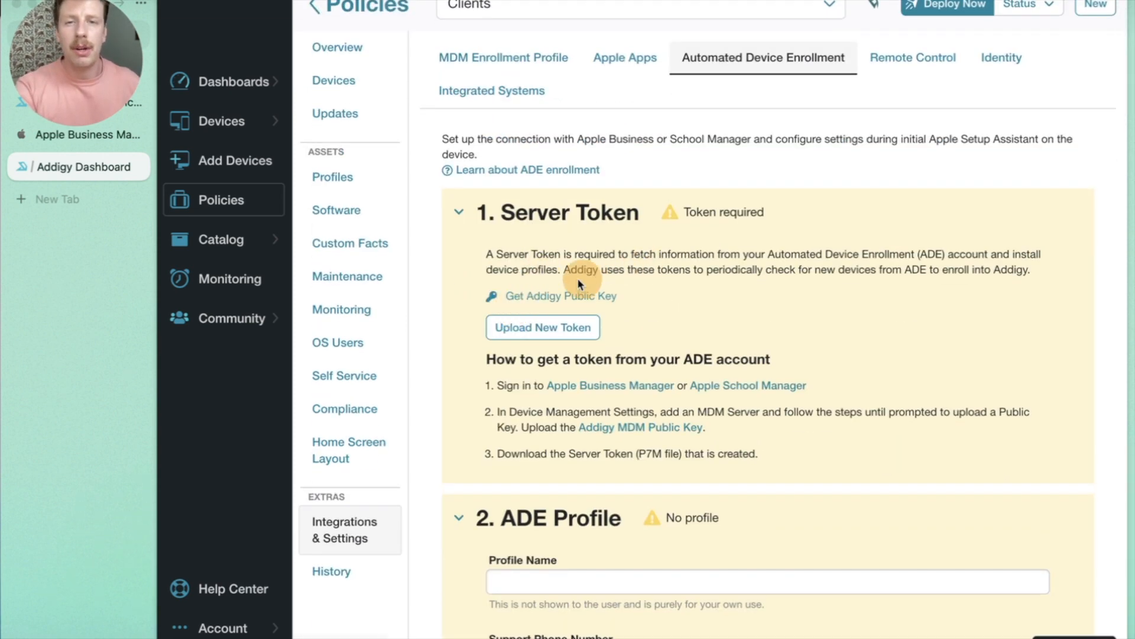
{"action": "left_click", "coordinate": [554, 299]}
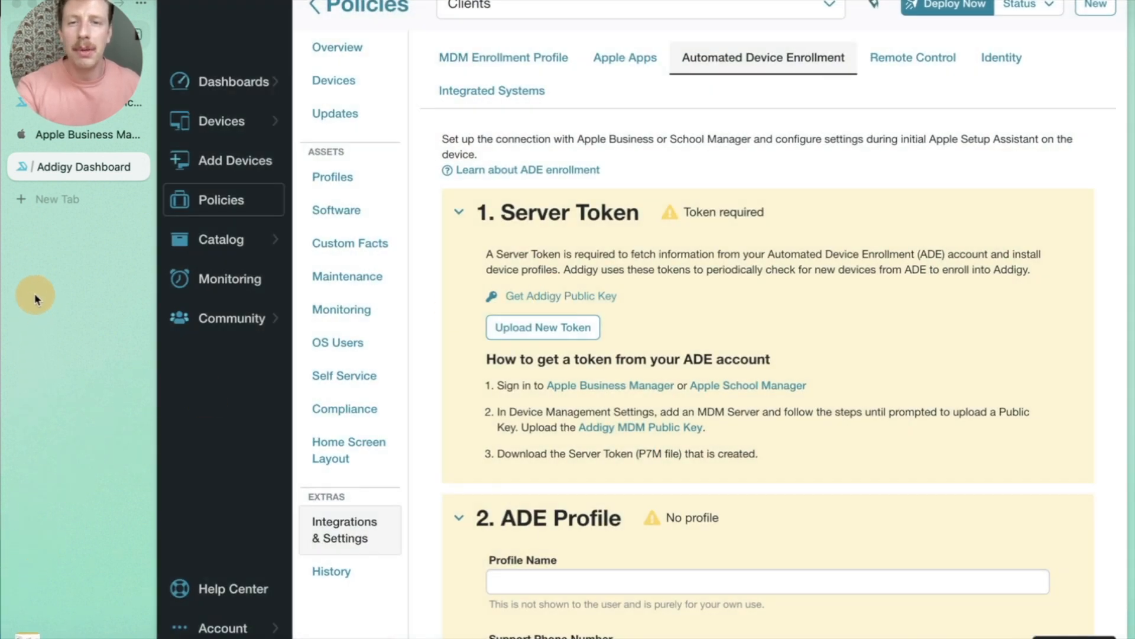
{"action": "left_click", "coordinate": [96, 136]}
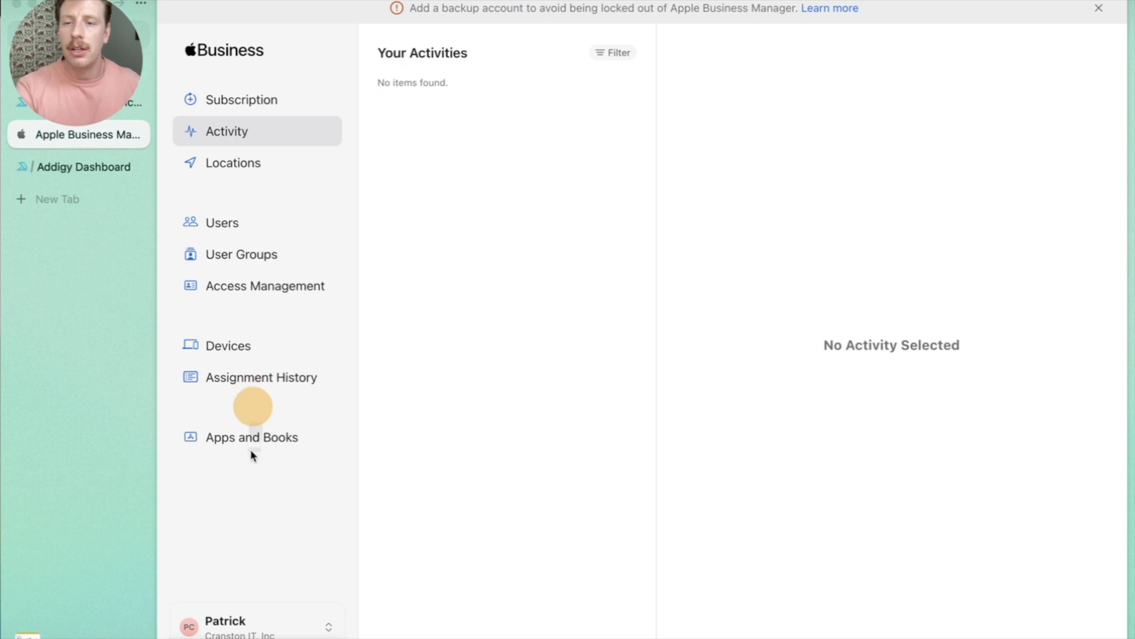
In account Preferences, add an MDM server and rename 'Untitled' to 'Test MDM Server'.
{"action": "left_click", "coordinate": [231, 627]}
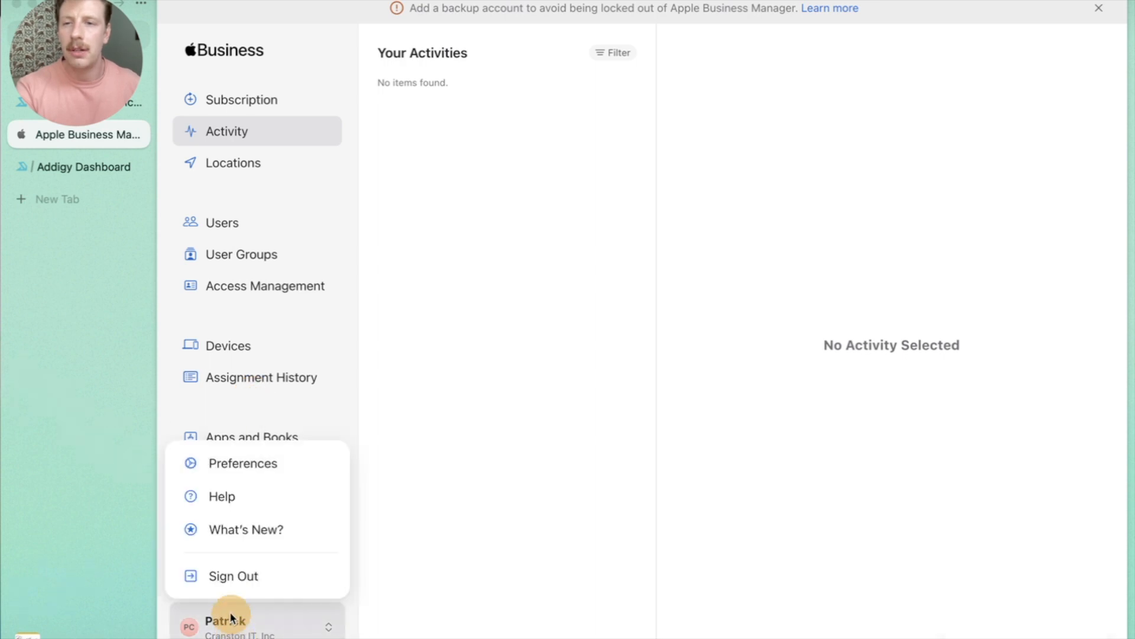
{"action": "left_click", "coordinate": [248, 469]}
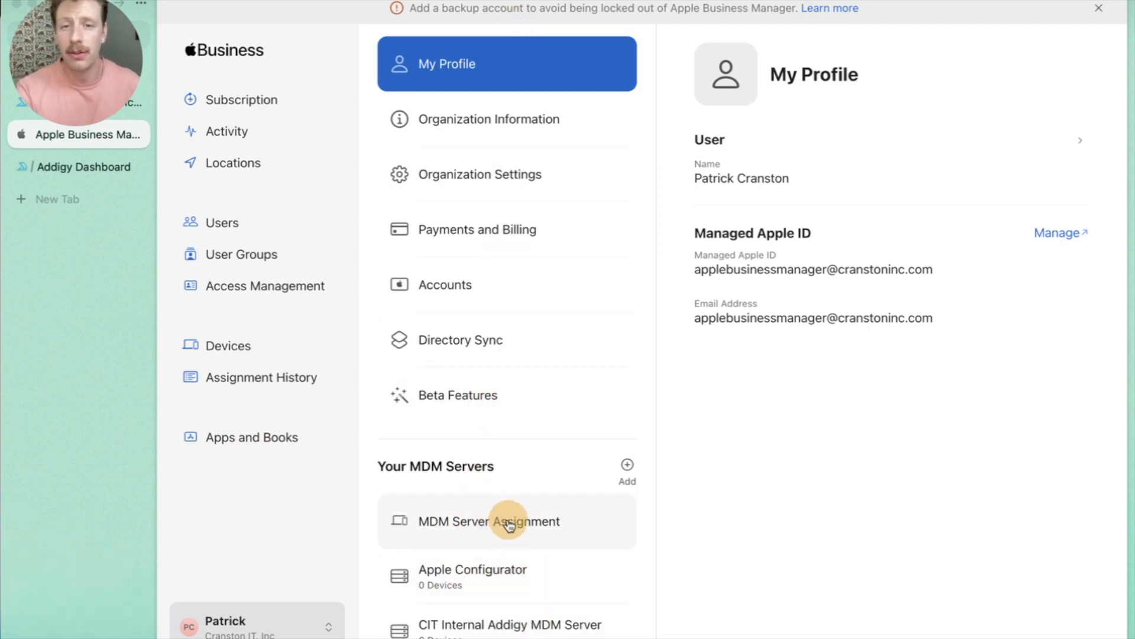
{"action": "left_click", "coordinate": [626, 470]}
{"action": "left_click", "coordinate": [720, 194]}
{"action": "double_click", "coordinate": [720, 196]}
{"action": "type", "text": "Test MDM Server"}
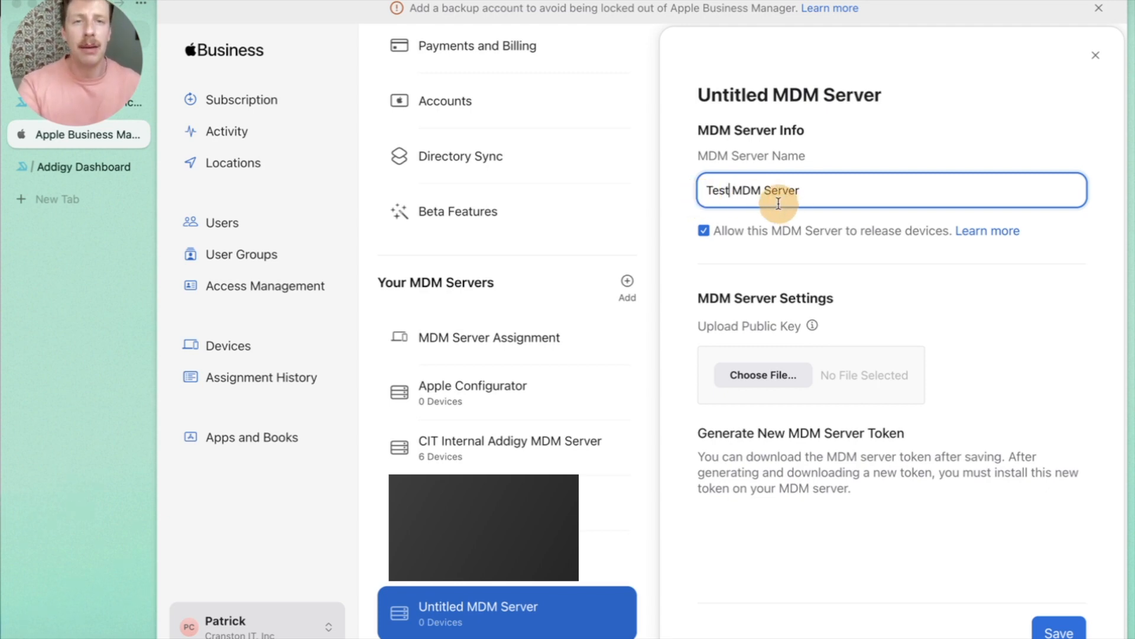
Attach dep-public-cert.pem as the public key and save Test MDM Server.
{"action": "left_click", "coordinate": [777, 383]}
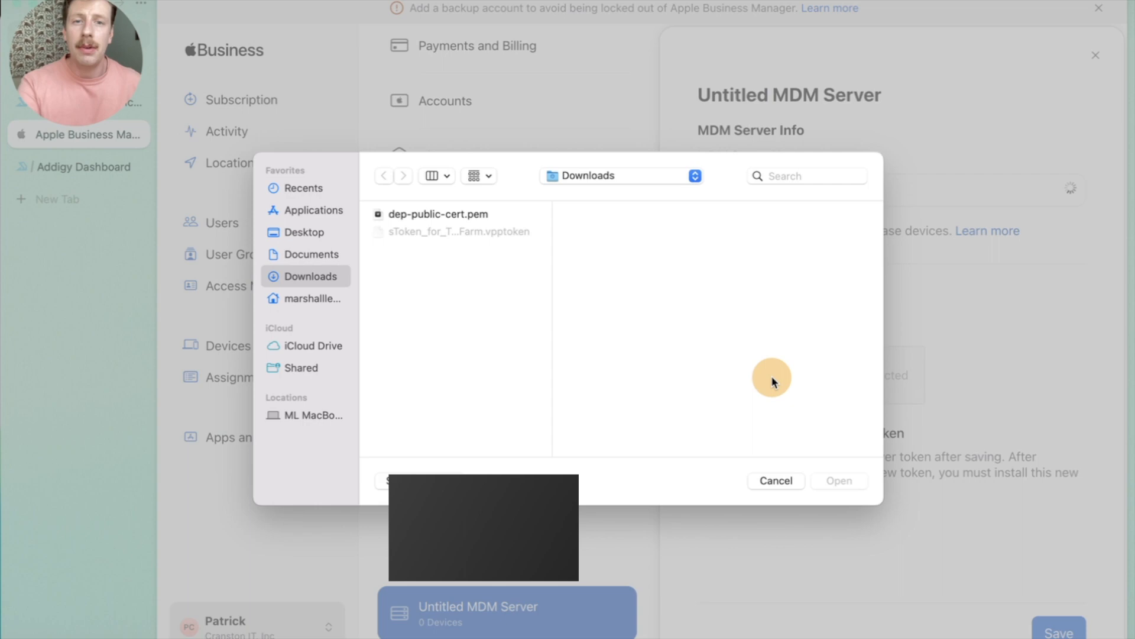
{"action": "left_click", "coordinate": [444, 217]}
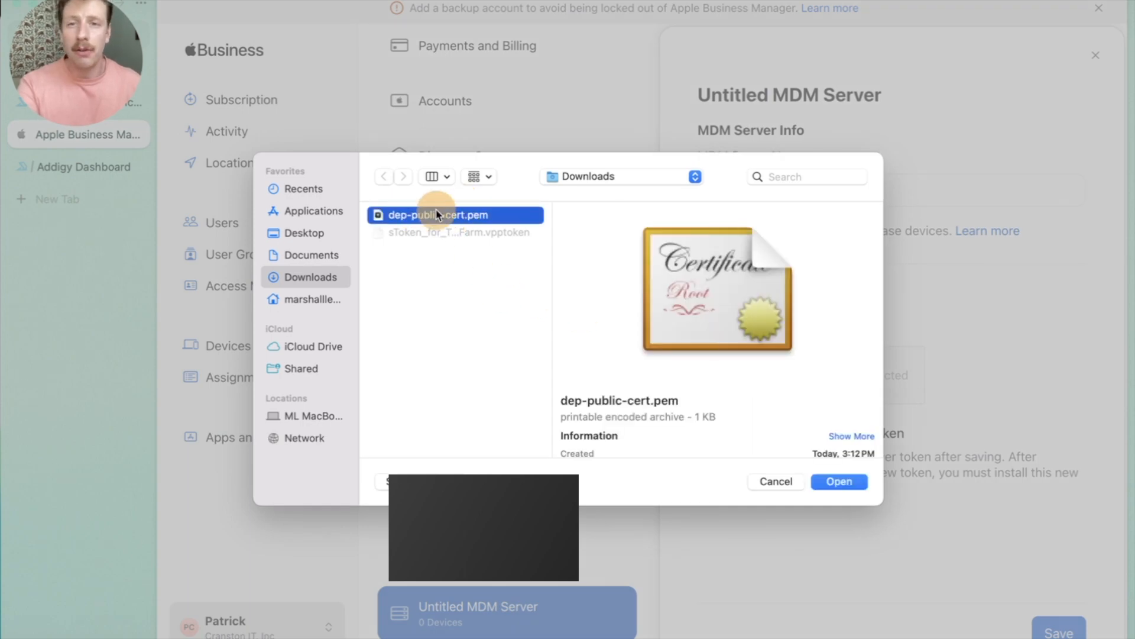
{"action": "double_click", "coordinate": [461, 214]}
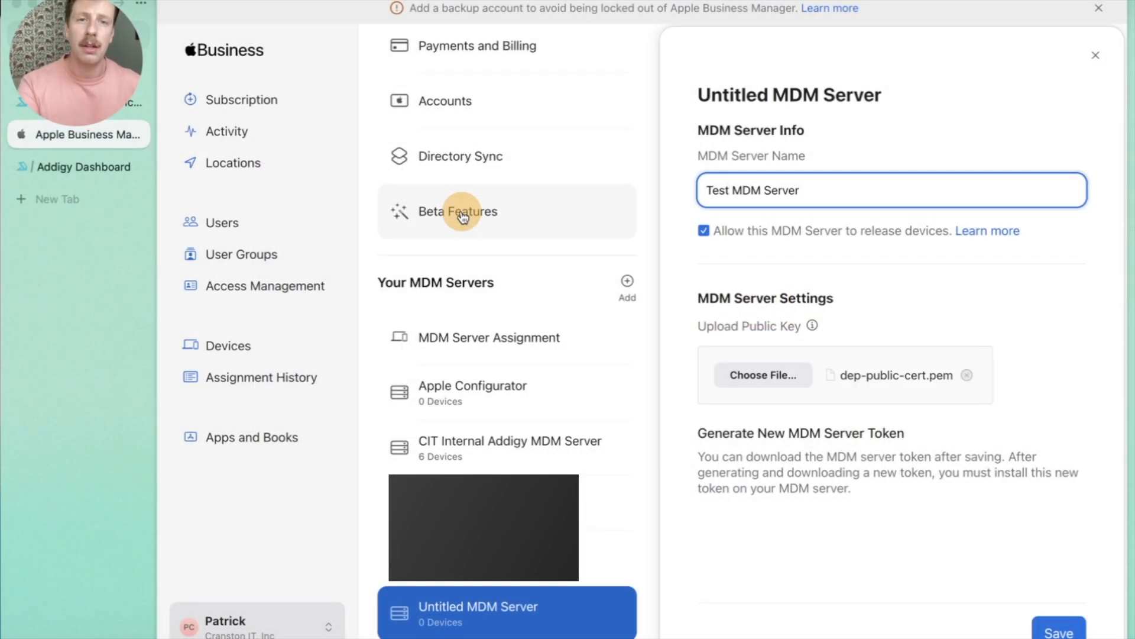
{"action": "left_click", "coordinate": [1088, 528]}
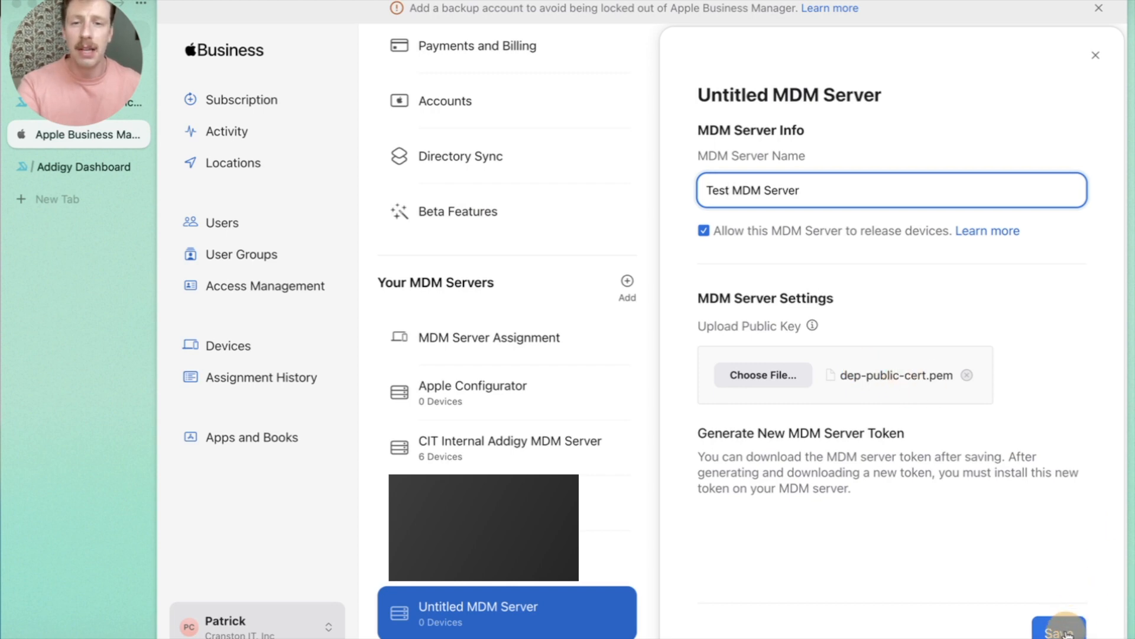
{"action": "left_click", "coordinate": [1059, 630]}
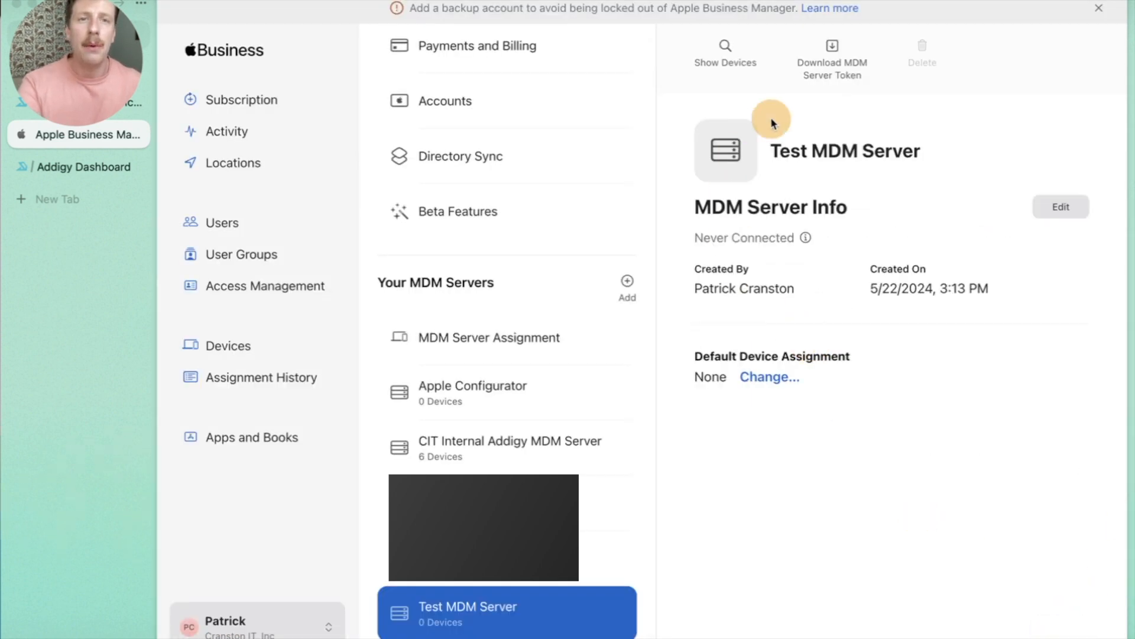
Download and confirm the Test MDM Server token, then return to Addigy.
{"action": "left_click", "coordinate": [833, 71]}
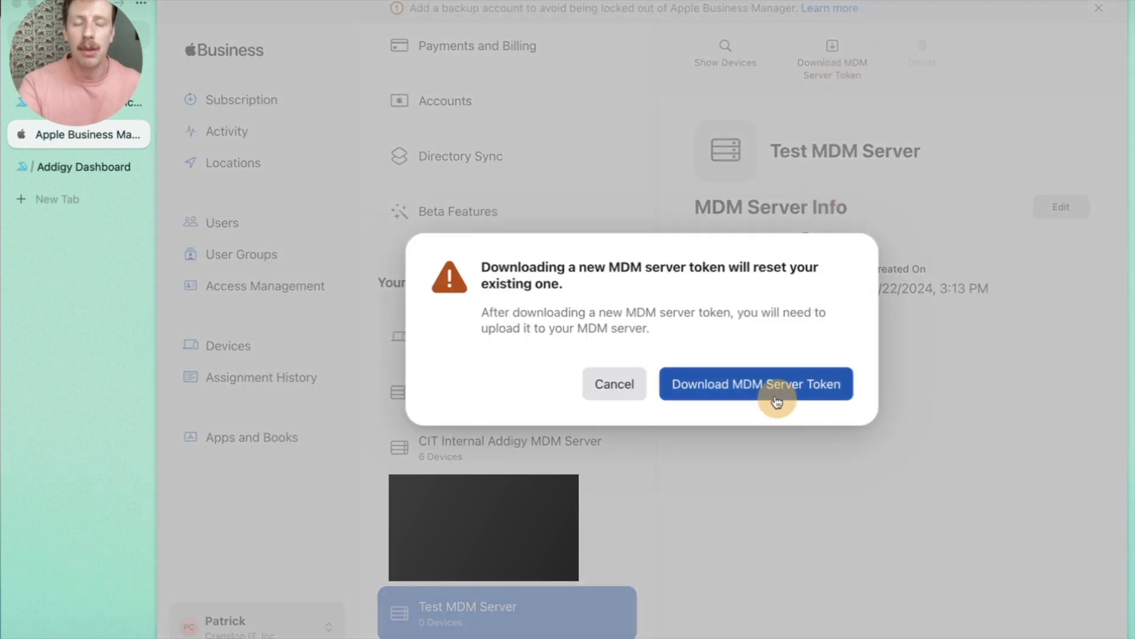
{"action": "left_click", "coordinate": [742, 385]}
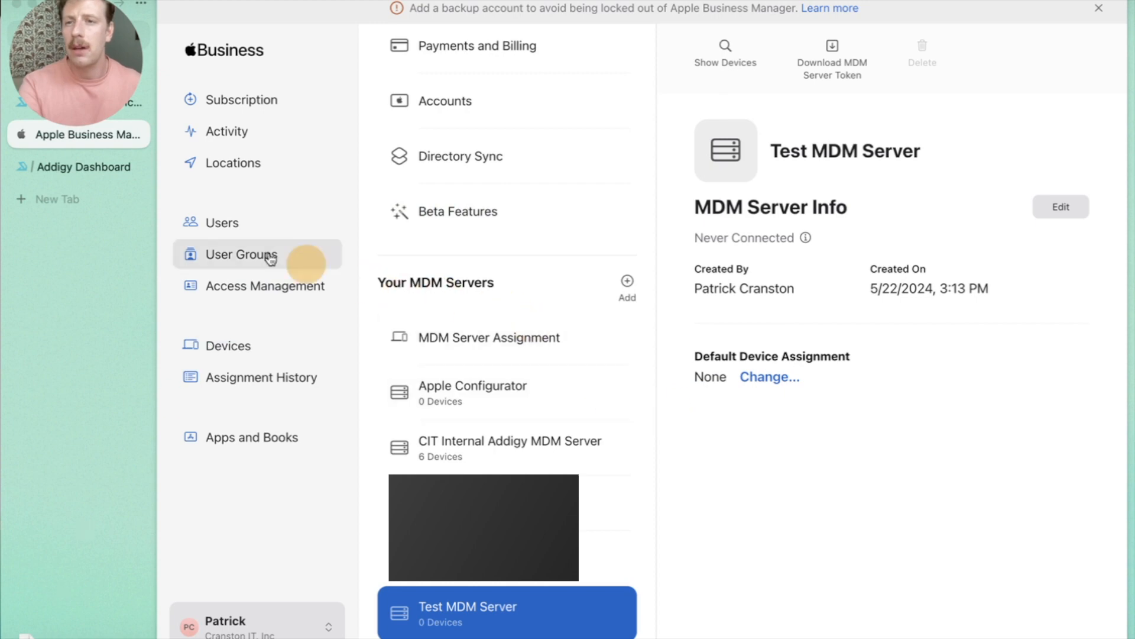
{"action": "left_click", "coordinate": [95, 177]}
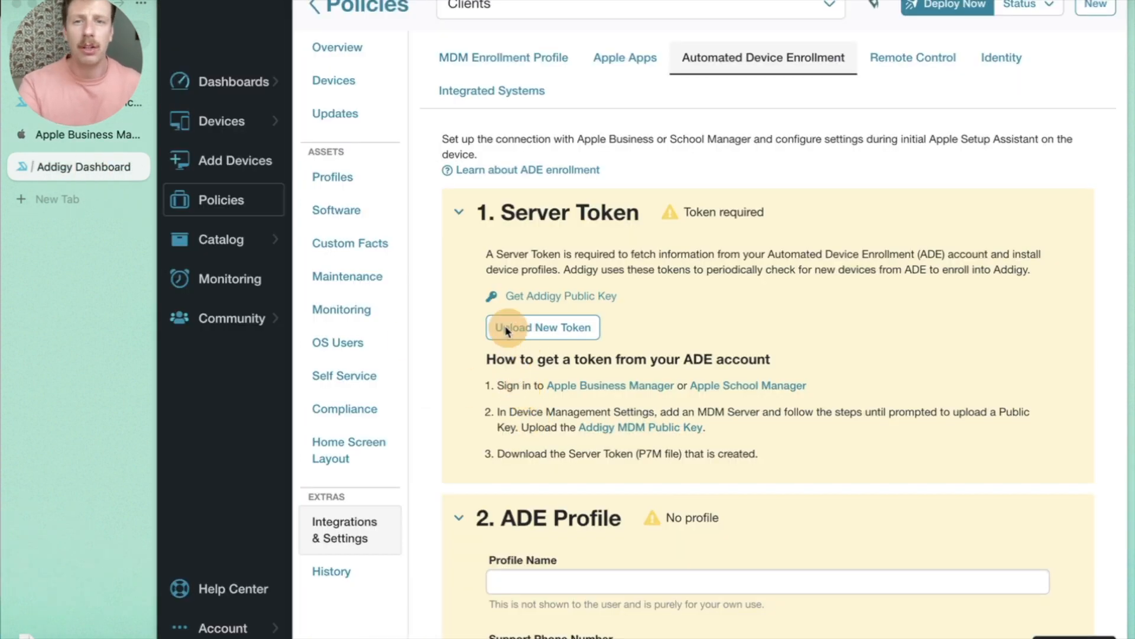
Upload the Test MDM Server .p7m token file from Downloads into Addigy.
{"action": "left_click", "coordinate": [540, 327]}
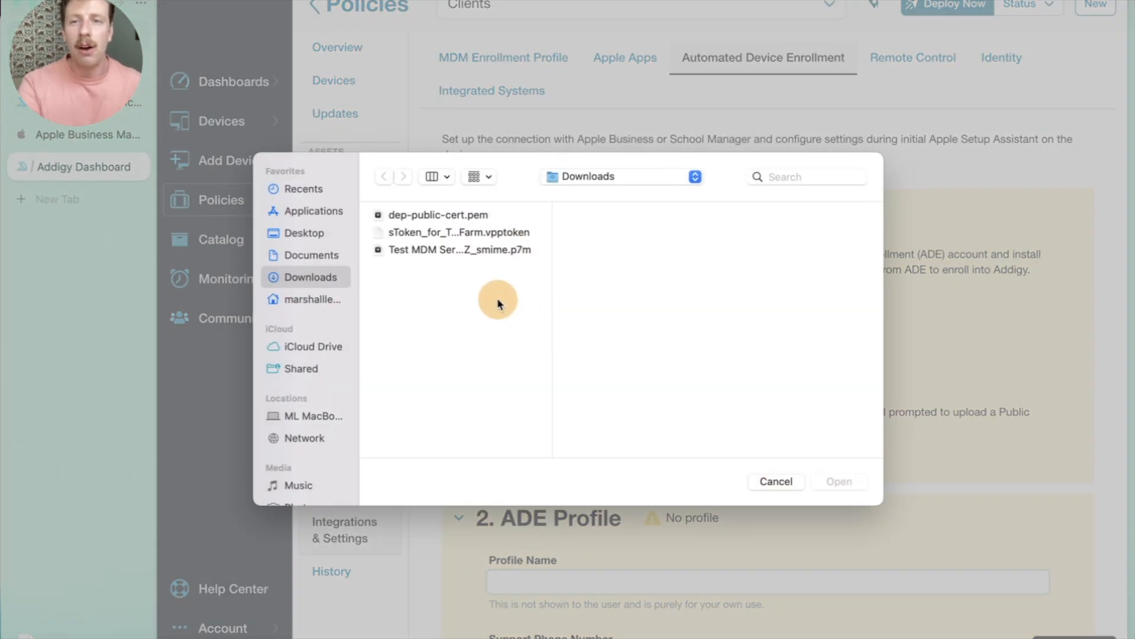
{"action": "left_click", "coordinate": [459, 252]}
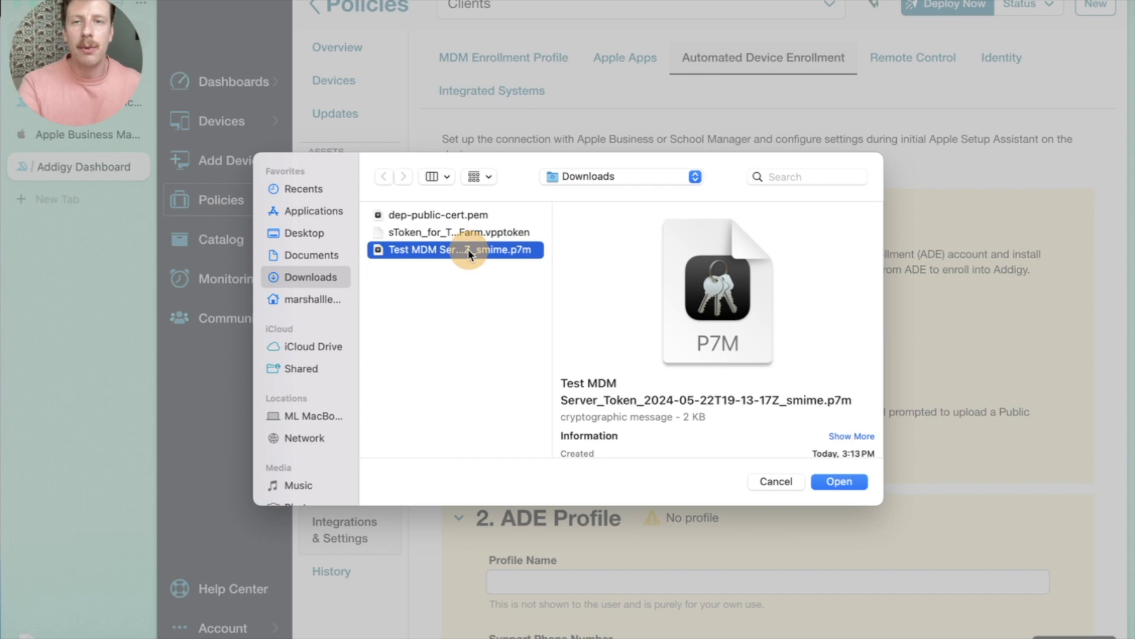
{"action": "left_click", "coordinate": [840, 482]}
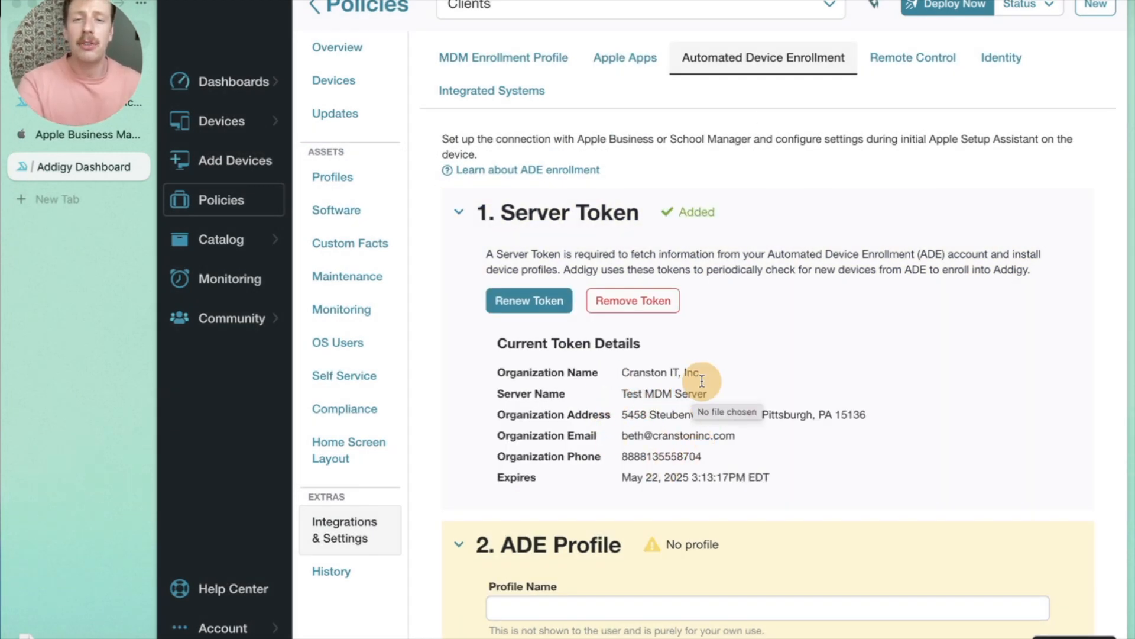
Enter profile name TEst ADE, the support phone number and the support e-mail.
{"action": "scroll", "coordinate": [654, 387], "scroll_direction": "down", "scroll_amount": 2}
{"action": "scroll", "coordinate": [655, 388], "scroll_direction": "down", "scroll_amount": 8}
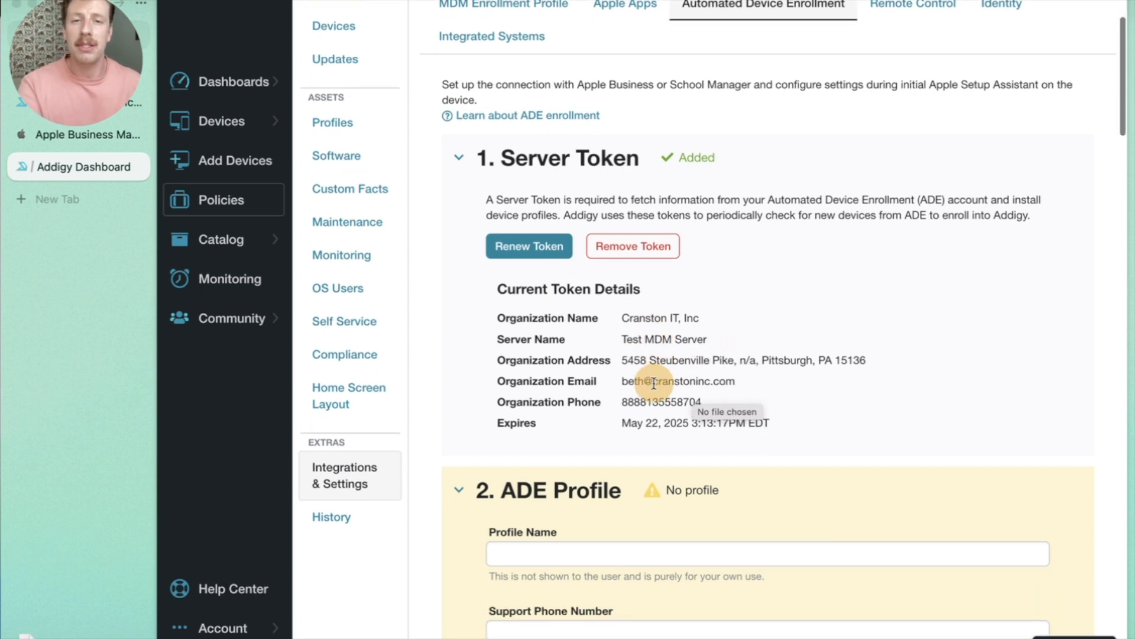
{"action": "scroll", "coordinate": [654, 375], "scroll_direction": "down", "scroll_amount": 4}
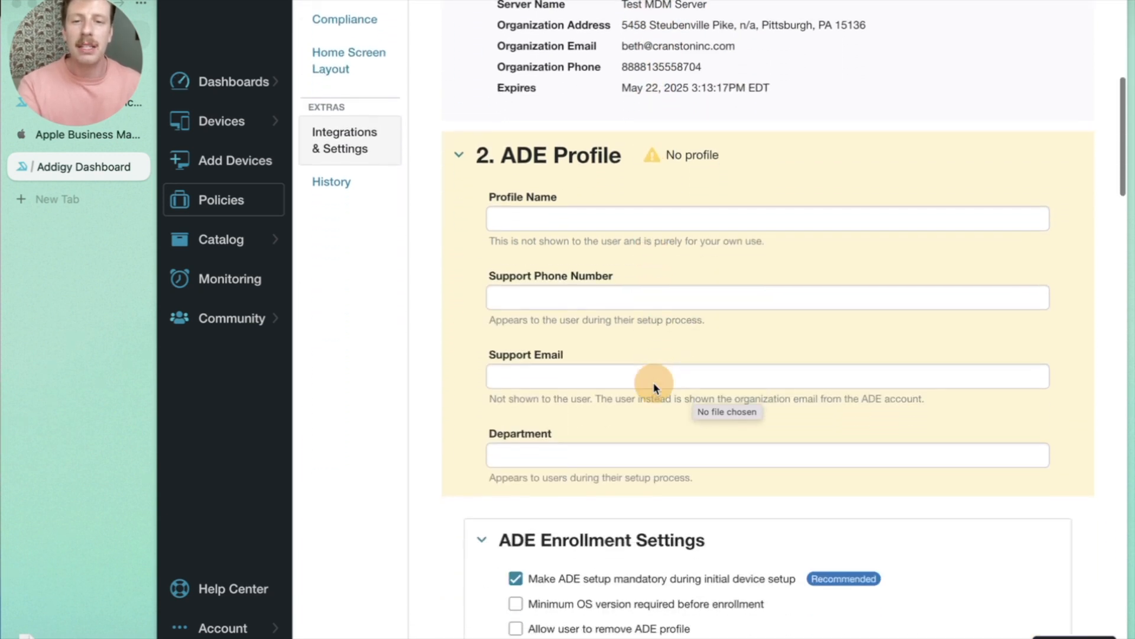
{"action": "scroll", "coordinate": [690, 380], "scroll_direction": "up", "scroll_amount": 2}
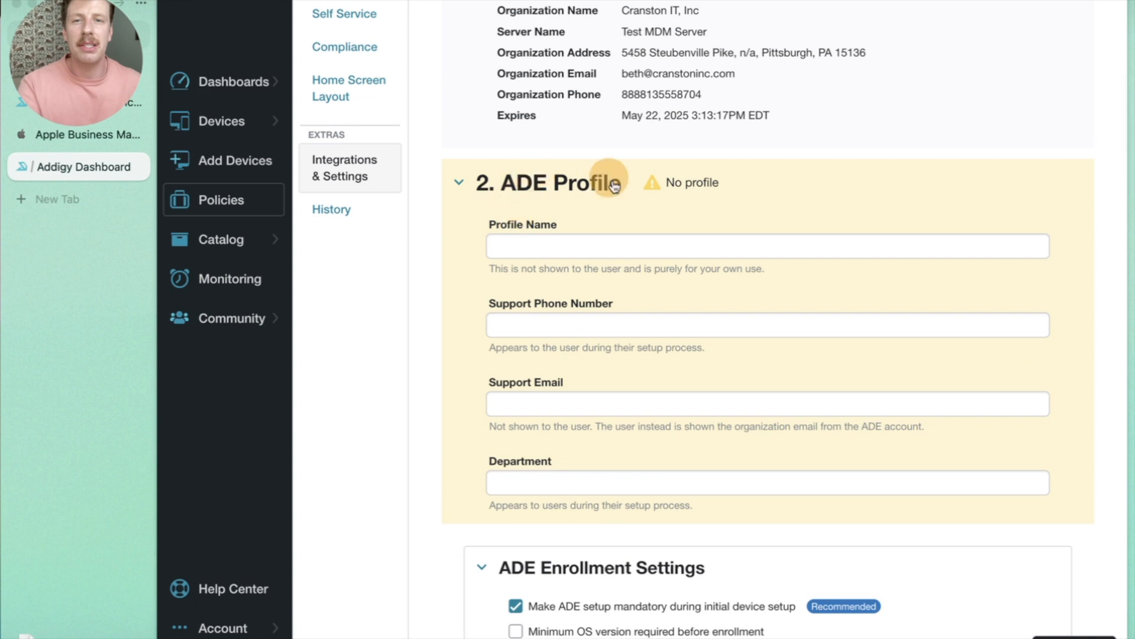
{"action": "scroll", "coordinate": [551, 263], "scroll_direction": "up", "scroll_amount": 2}
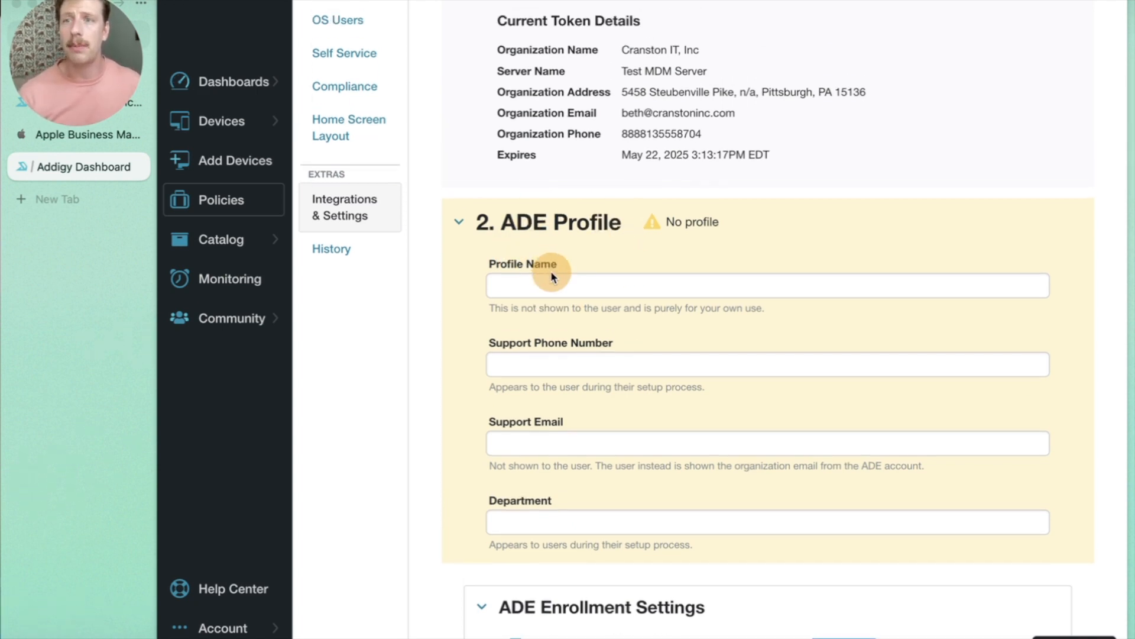
{"action": "left_click", "coordinate": [552, 290]}
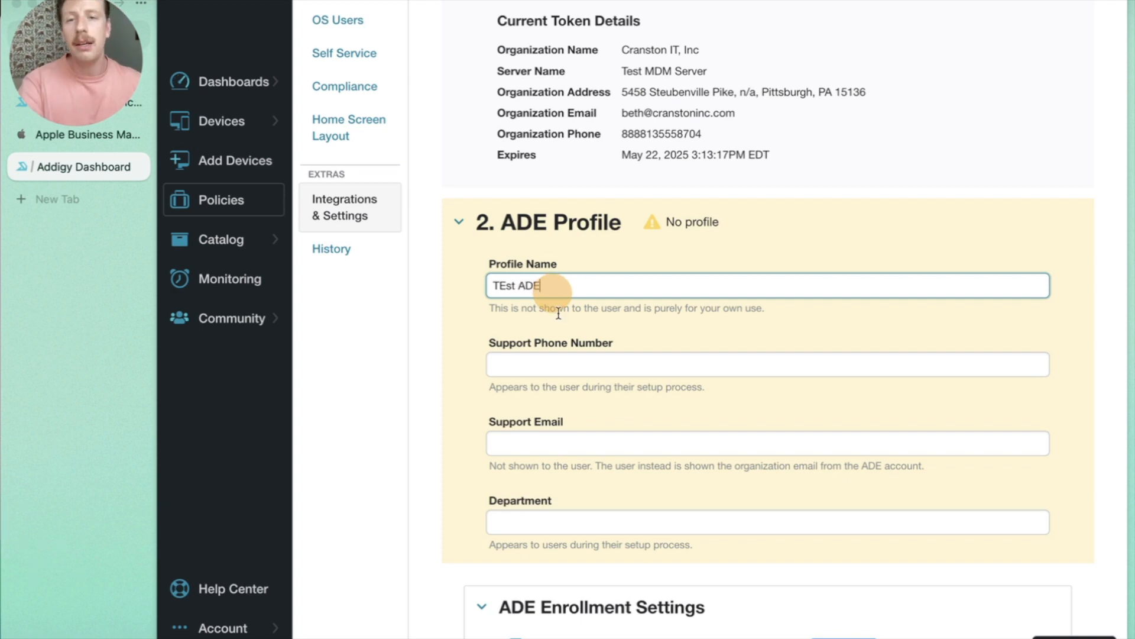
{"action": "left_click", "coordinate": [543, 365]}
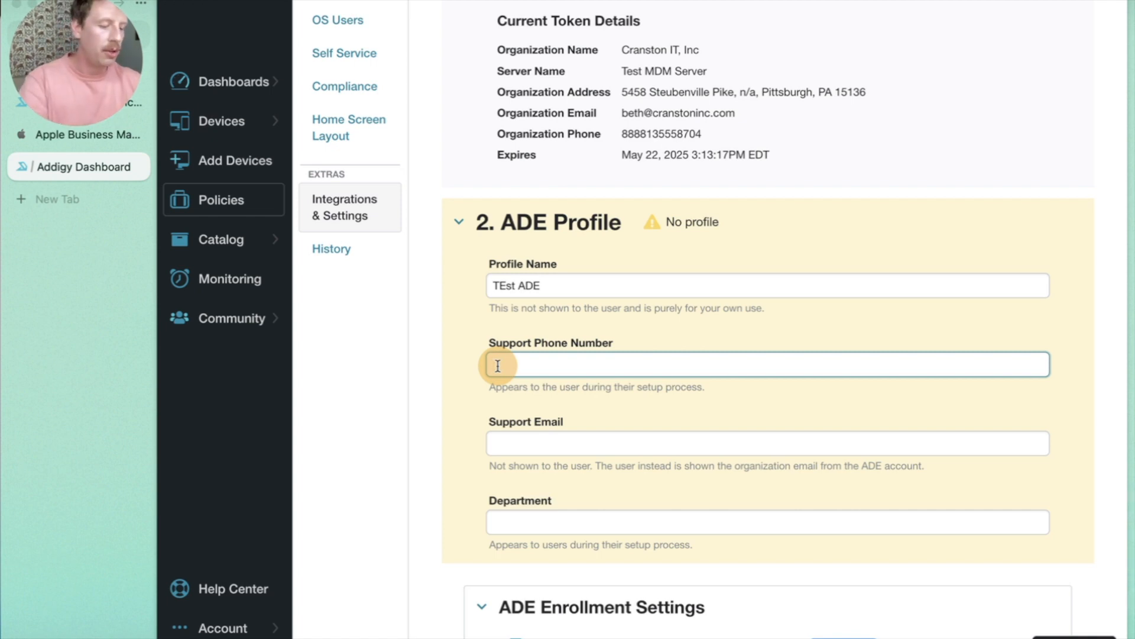
{"action": "left_click", "coordinate": [575, 436]}
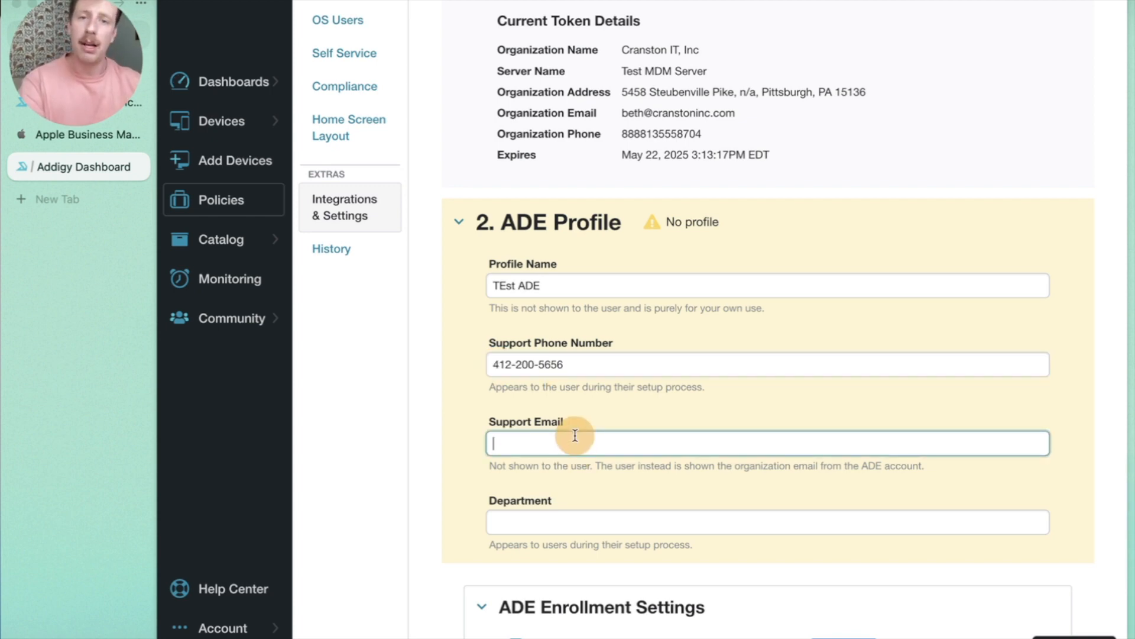
{"action": "key", "text": "ctrl+v"}
Set the department to TEST CO and save the ADE profile settings.
{"action": "scroll", "coordinate": [556, 408], "scroll_direction": "down", "scroll_amount": 3}
{"action": "left_click", "coordinate": [538, 367]}
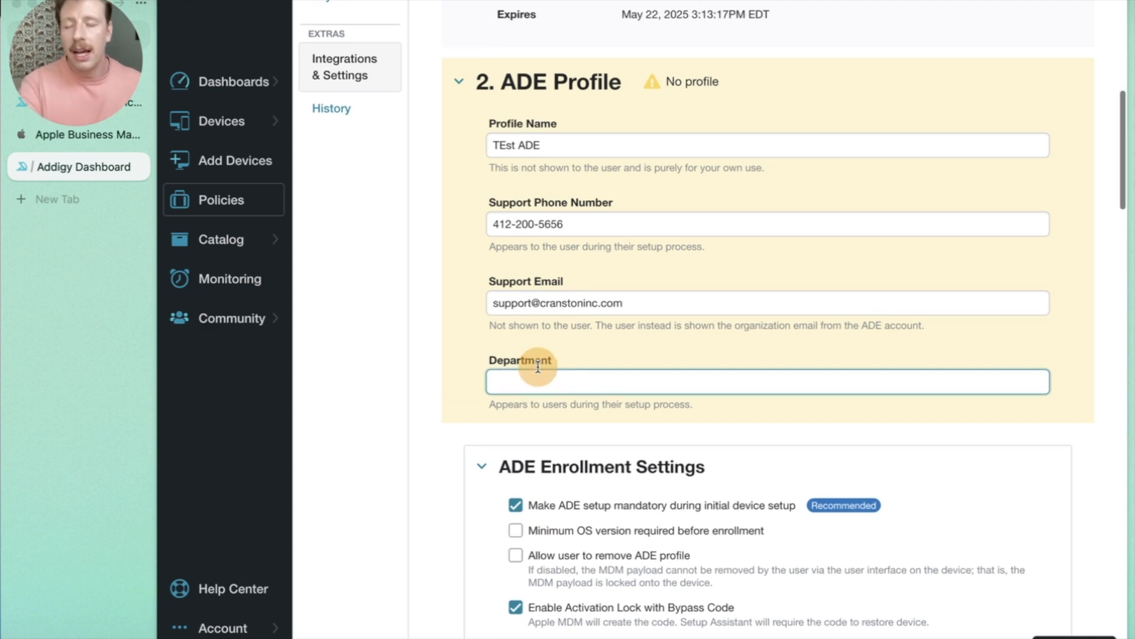
{"action": "scroll", "coordinate": [538, 366], "scroll_direction": "up", "scroll_amount": 1}
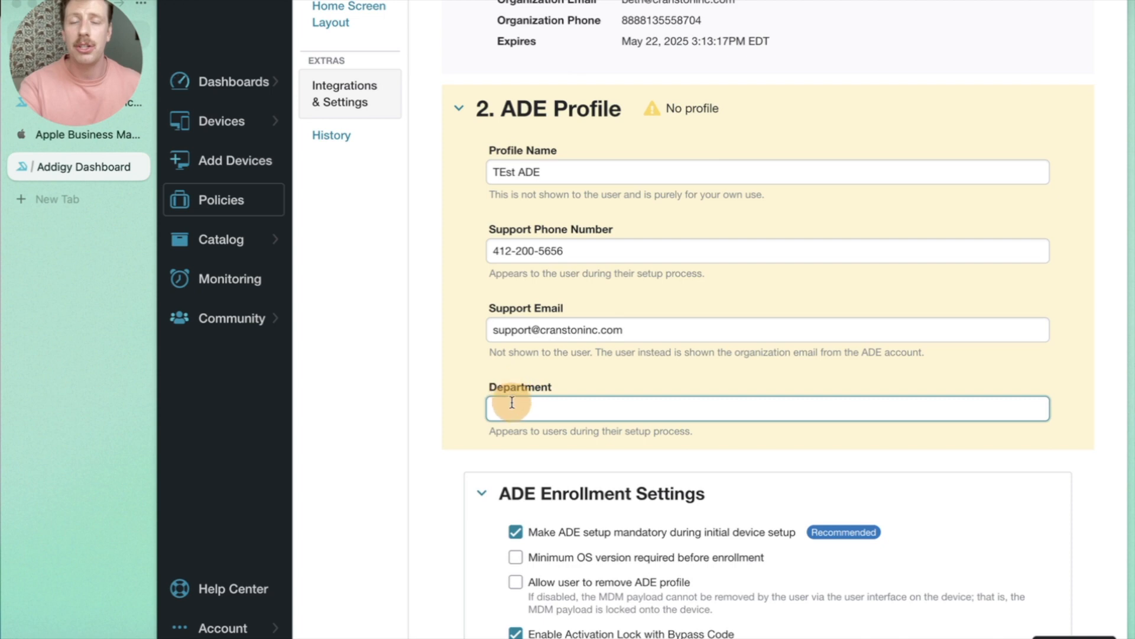
{"action": "scroll", "coordinate": [515, 403], "scroll_direction": "up", "scroll_amount": 1}
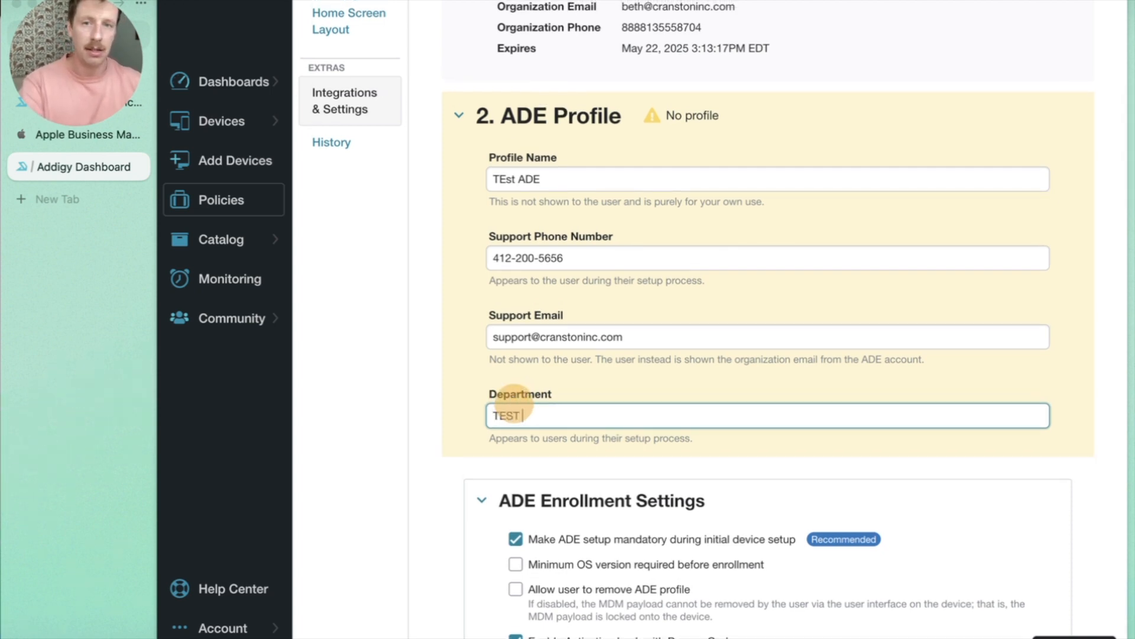
{"action": "scroll", "coordinate": [497, 413], "scroll_direction": "down", "scroll_amount": 15}
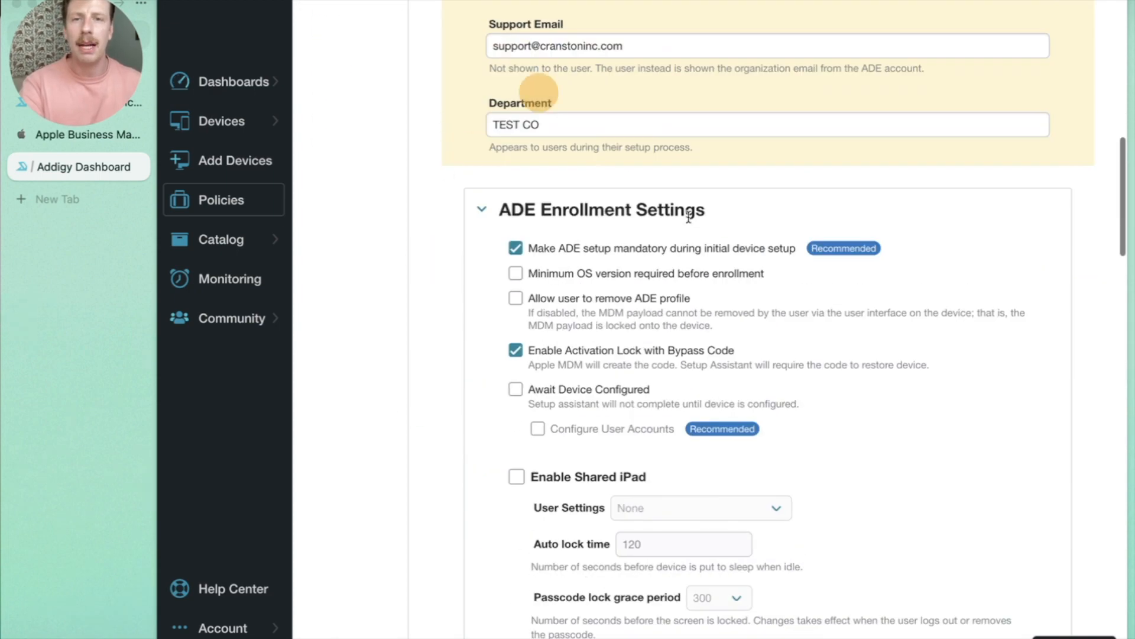
{"action": "scroll", "coordinate": [592, 293], "scroll_direction": "down", "scroll_amount": 20}
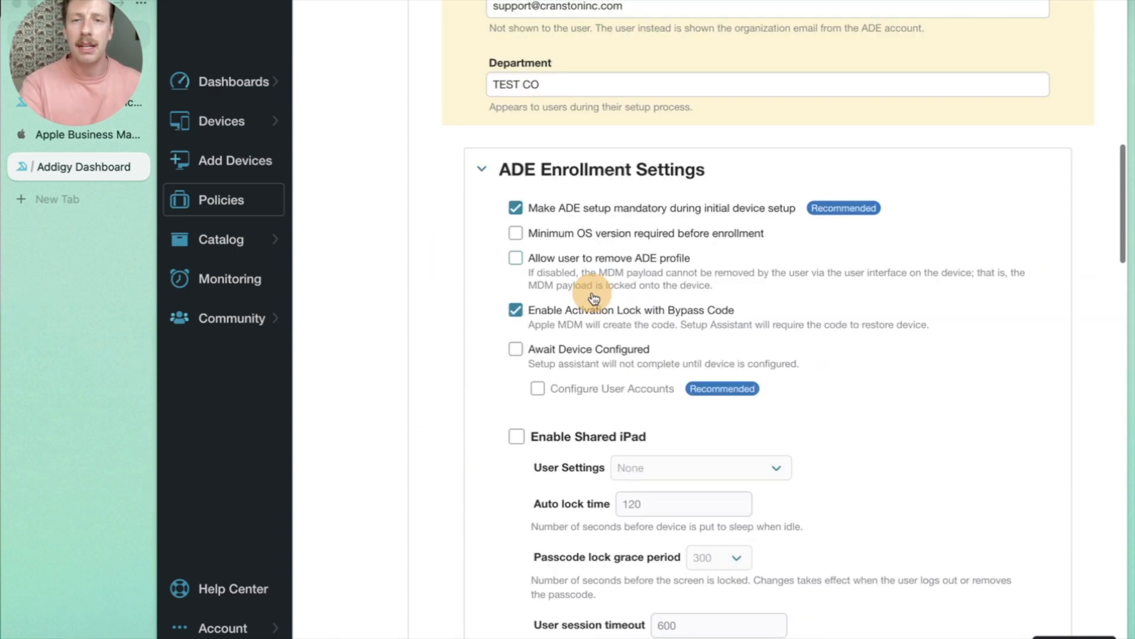
{"action": "scroll", "coordinate": [583, 291], "scroll_direction": "down", "scroll_amount": 15}
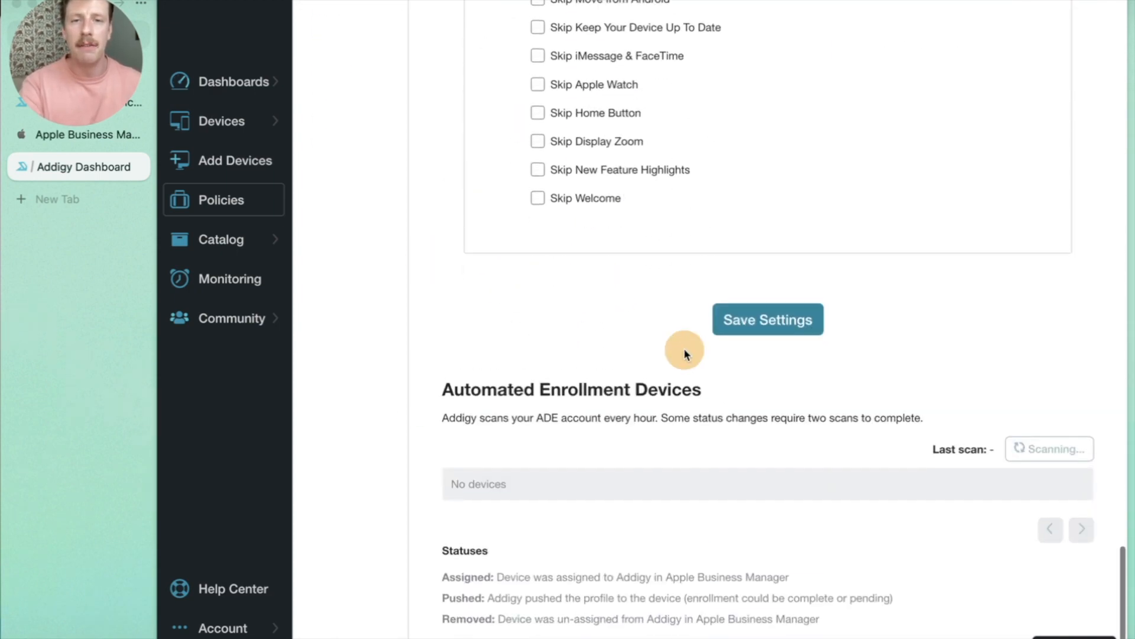
{"action": "left_click", "coordinate": [751, 321]}
Review the profile options and toggle the minimum OS version requirement on and off.
{"action": "scroll", "coordinate": [697, 290], "scroll_direction": "up", "scroll_amount": 20}
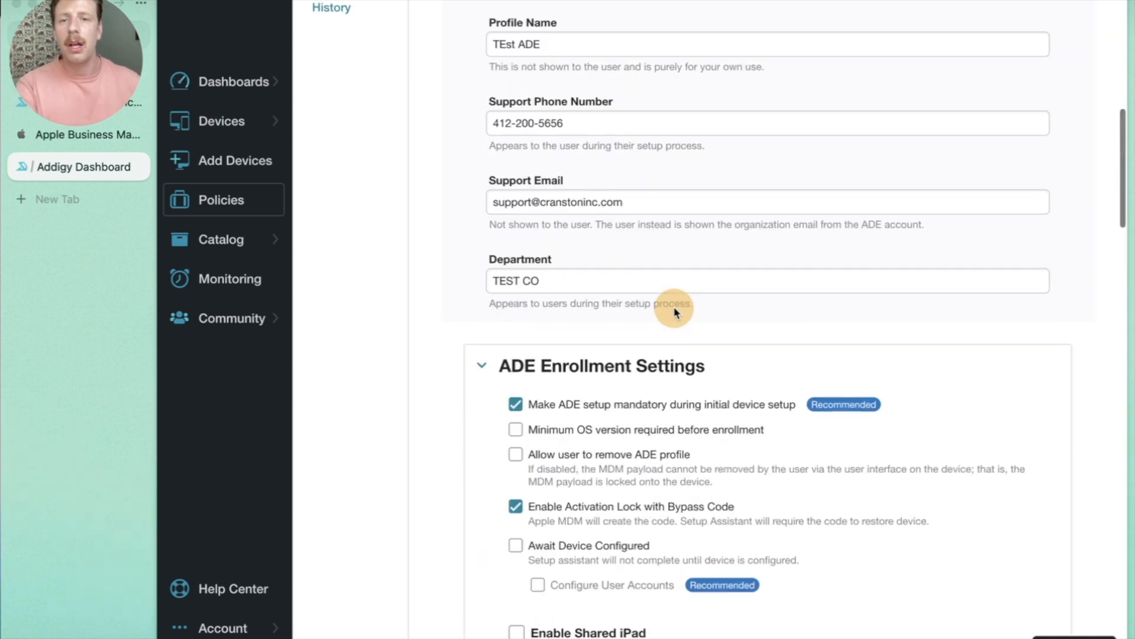
{"action": "scroll", "coordinate": [674, 311], "scroll_direction": "down", "scroll_amount": 3}
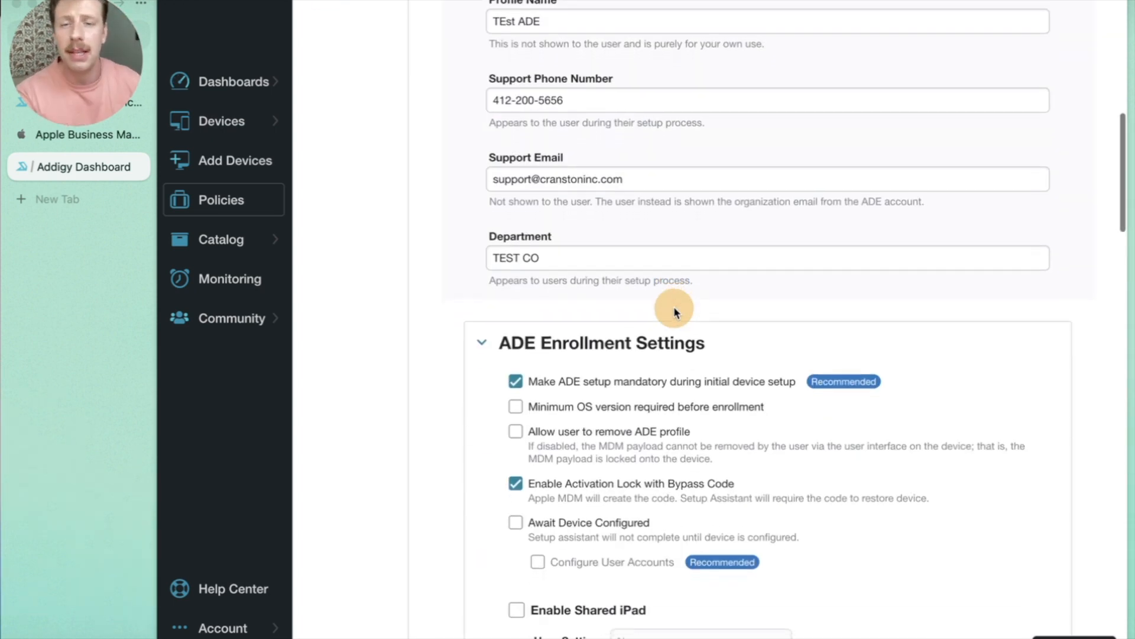
{"action": "scroll", "coordinate": [674, 312], "scroll_direction": "down", "scroll_amount": 2}
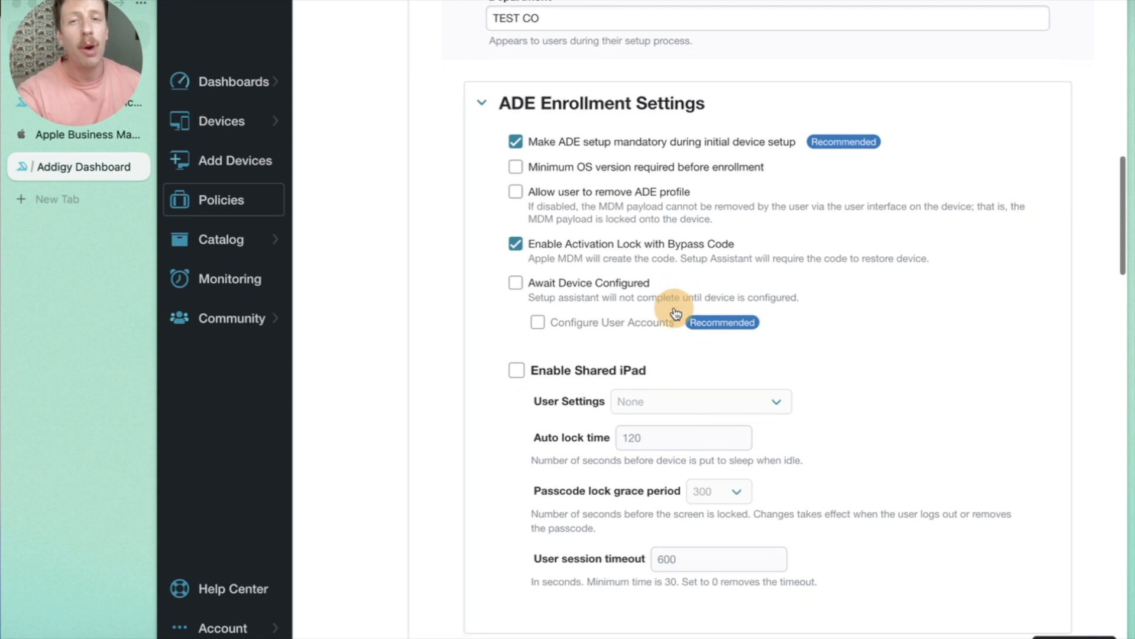
{"action": "scroll", "coordinate": [674, 312], "scroll_direction": "down", "scroll_amount": 1}
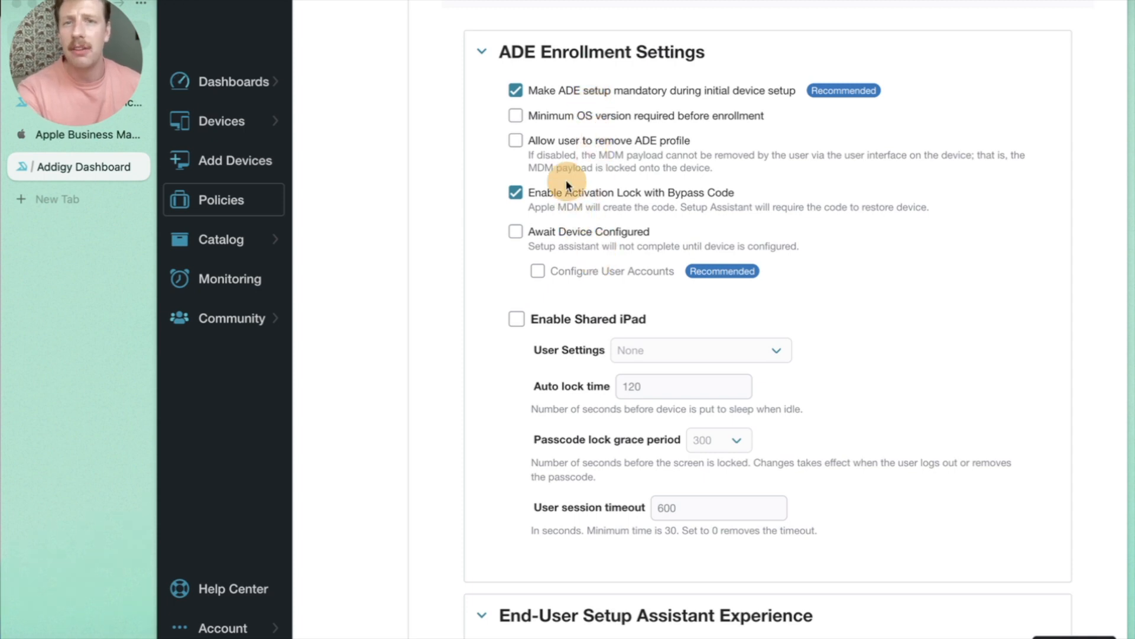
{"action": "scroll", "coordinate": [566, 180], "scroll_direction": "down", "scroll_amount": 1}
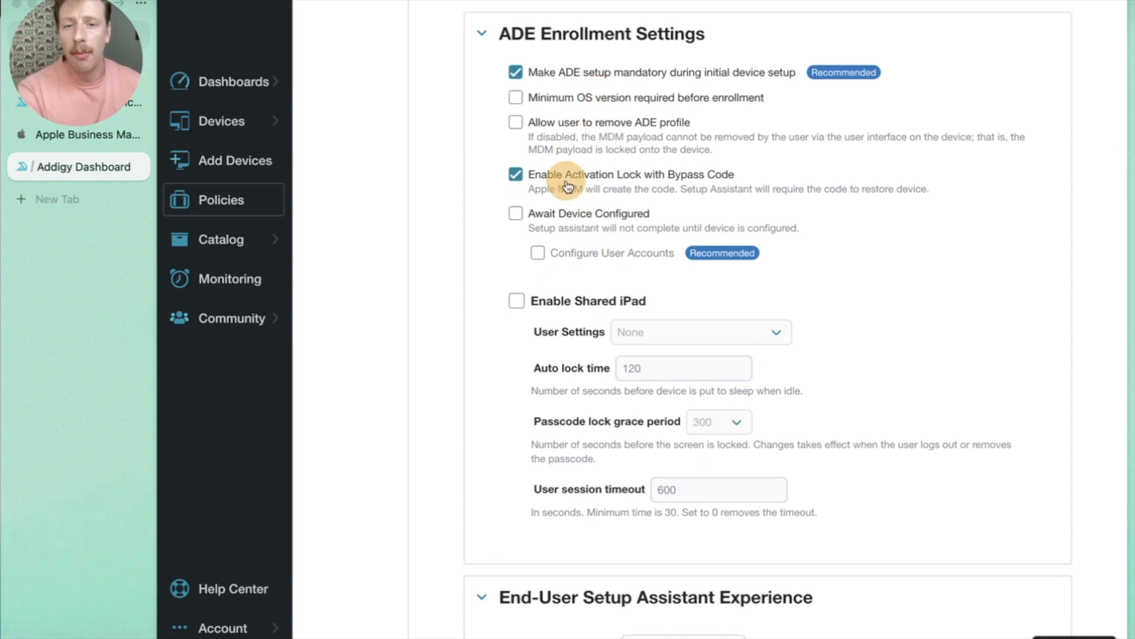
{"action": "scroll", "coordinate": [567, 185], "scroll_direction": "down", "scroll_amount": 5}
{"action": "scroll", "coordinate": [621, 451], "scroll_direction": "down", "scroll_amount": 6}
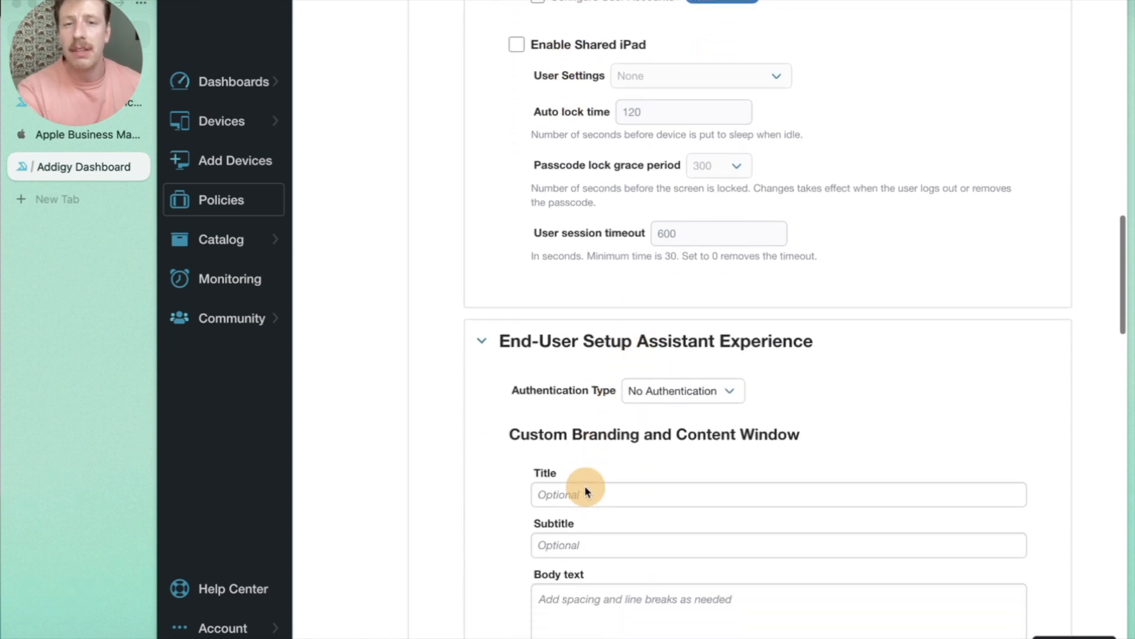
{"action": "scroll", "coordinate": [584, 486], "scroll_direction": "down", "scroll_amount": 6}
{"action": "scroll", "coordinate": [467, 240], "scroll_direction": "up", "scroll_amount": 20}
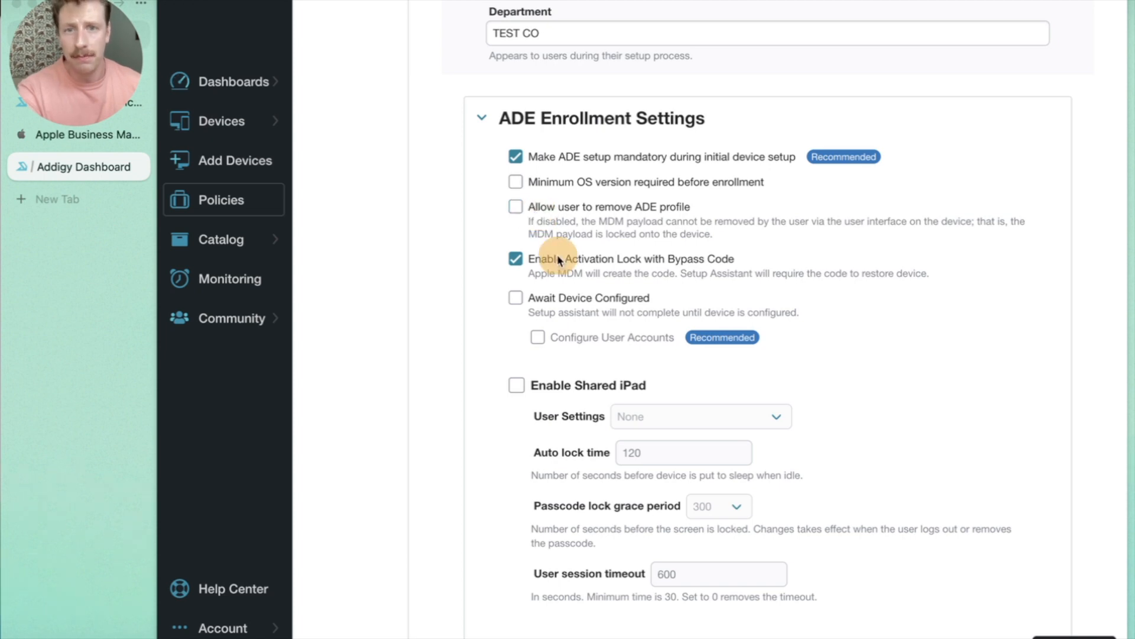
{"action": "scroll", "coordinate": [552, 258], "scroll_direction": "down", "scroll_amount": 1}
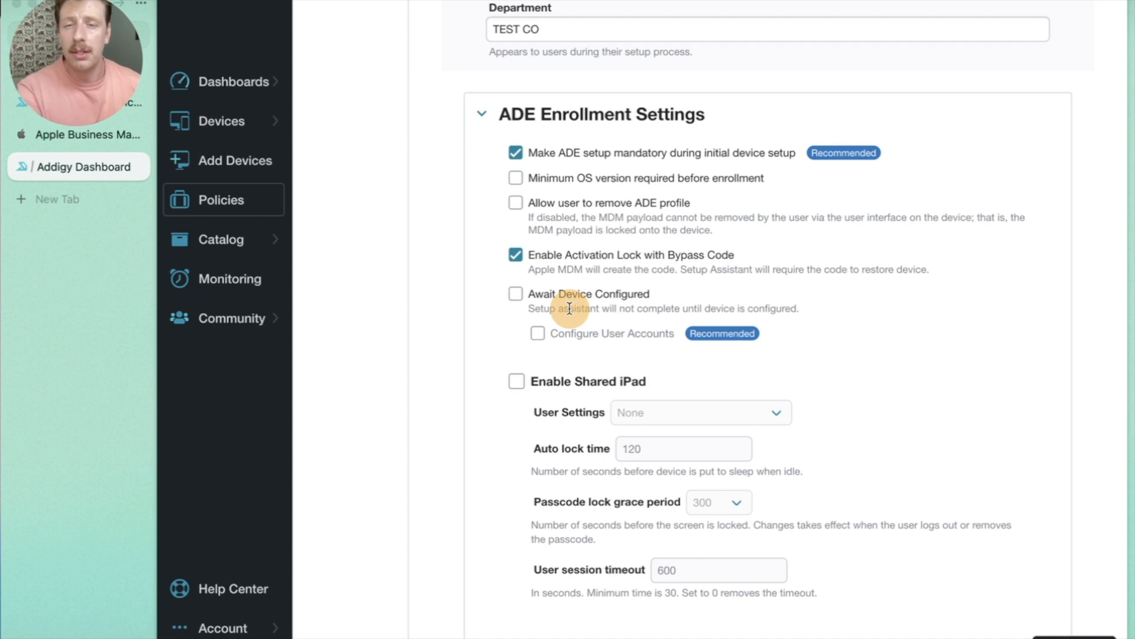
{"action": "left_click", "coordinate": [655, 180]}
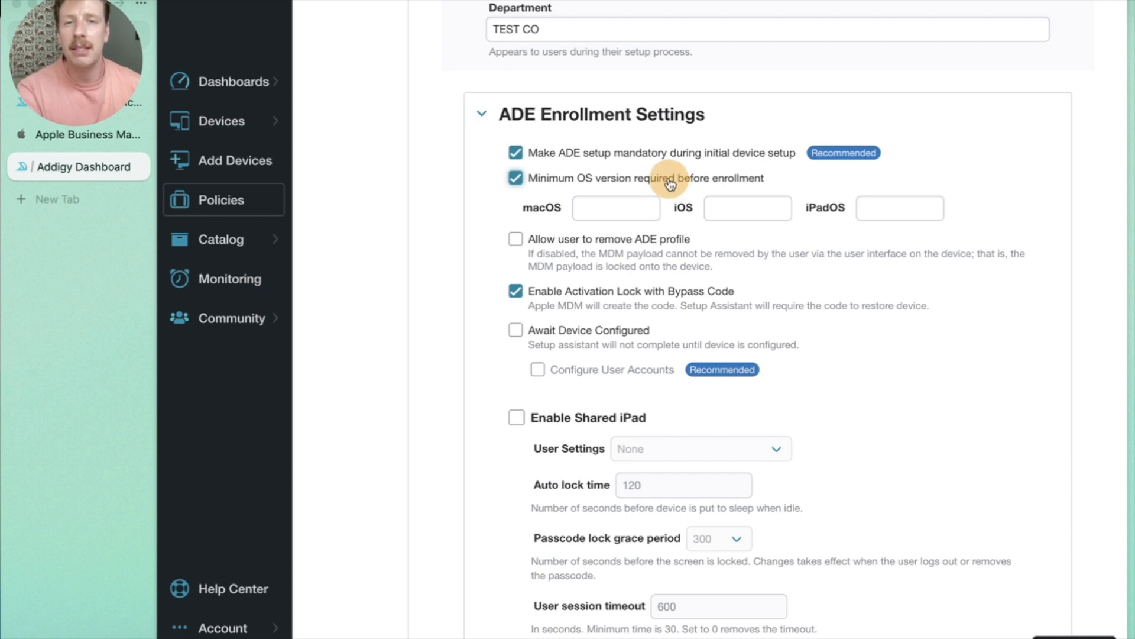
{"action": "left_click", "coordinate": [670, 184]}
{"action": "scroll", "coordinate": [689, 425], "scroll_direction": "down", "scroll_amount": 10}
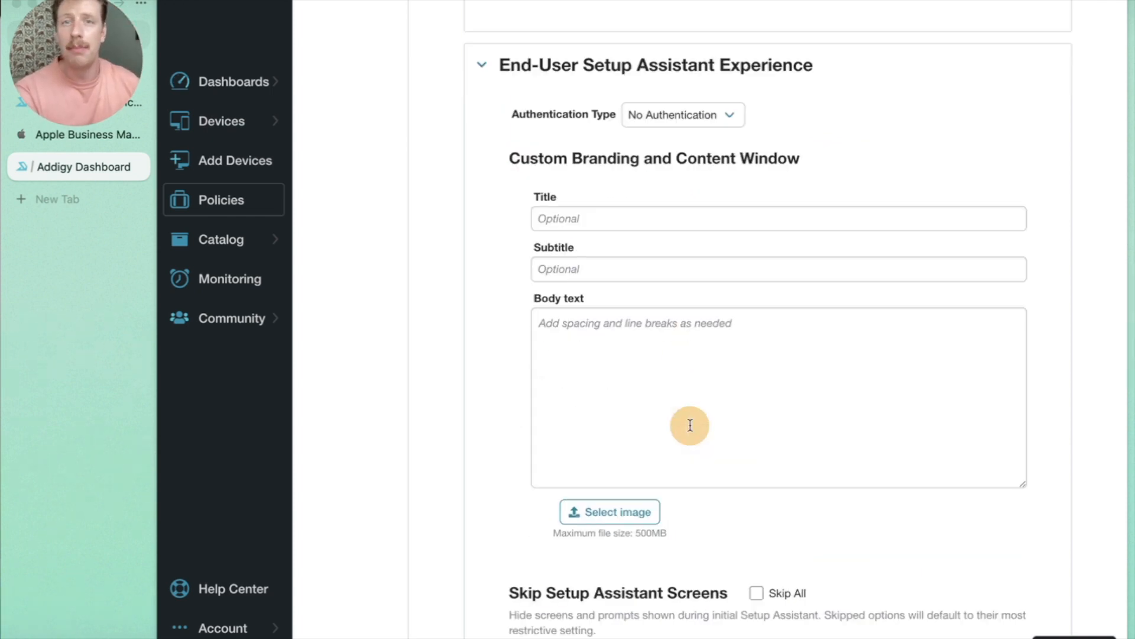
{"action": "left_click", "coordinate": [662, 120]}
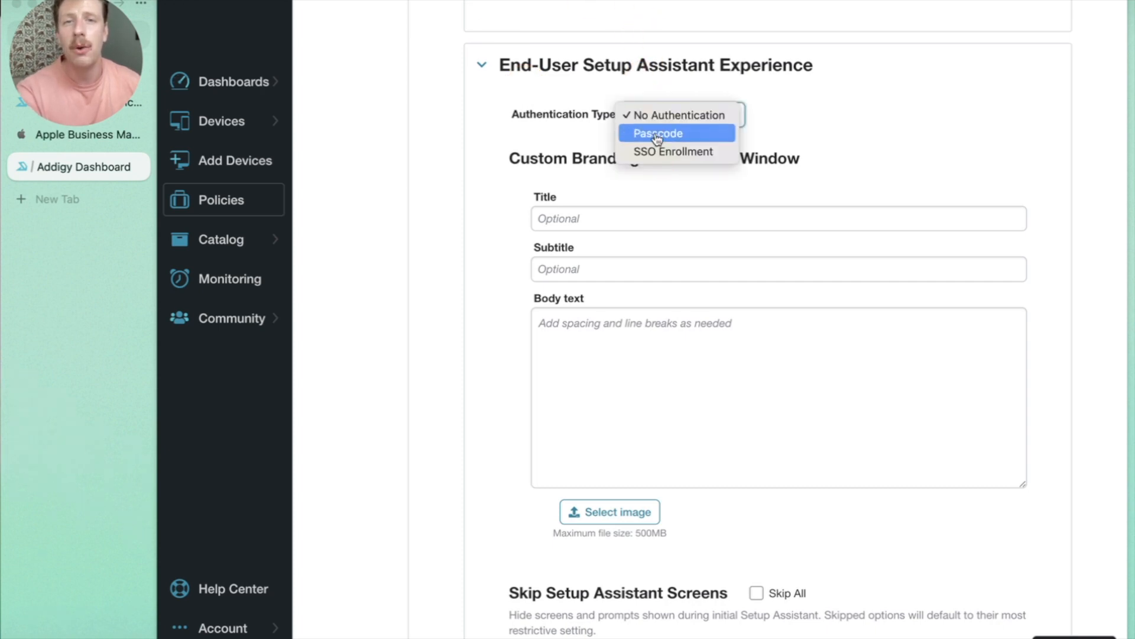
{"action": "left_click", "coordinate": [657, 133]}
{"action": "left_click", "coordinate": [655, 126]}
{"action": "left_click", "coordinate": [657, 131]}
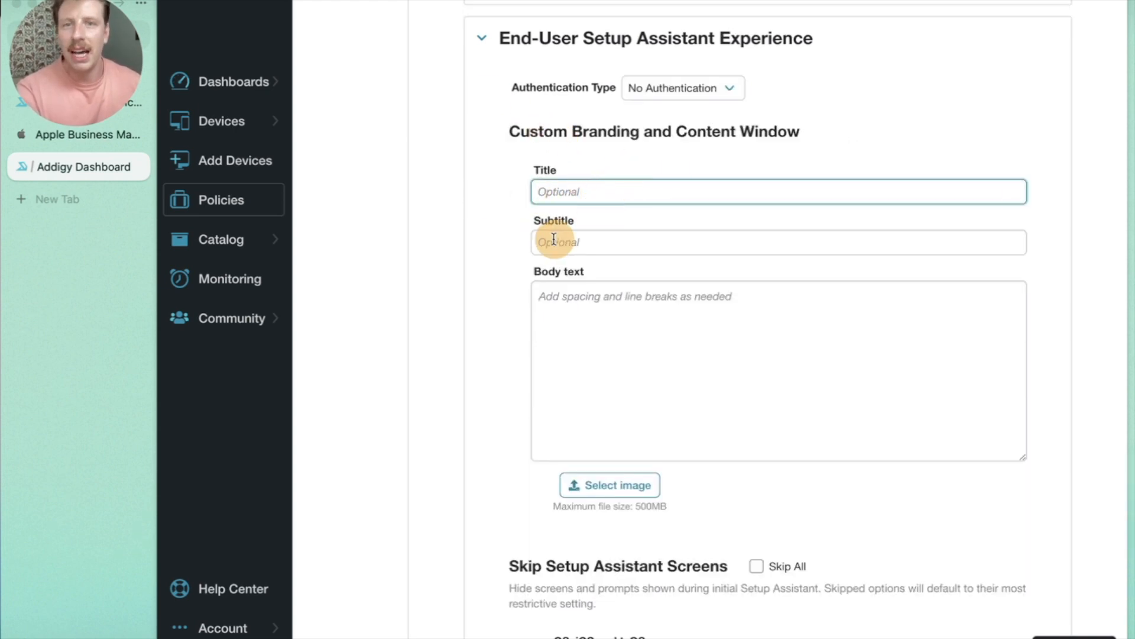
Review the Skip Setup Assistant Screens options and save the ADE profile settings.
{"action": "scroll", "coordinate": [599, 427], "scroll_direction": "down", "scroll_amount": 4}
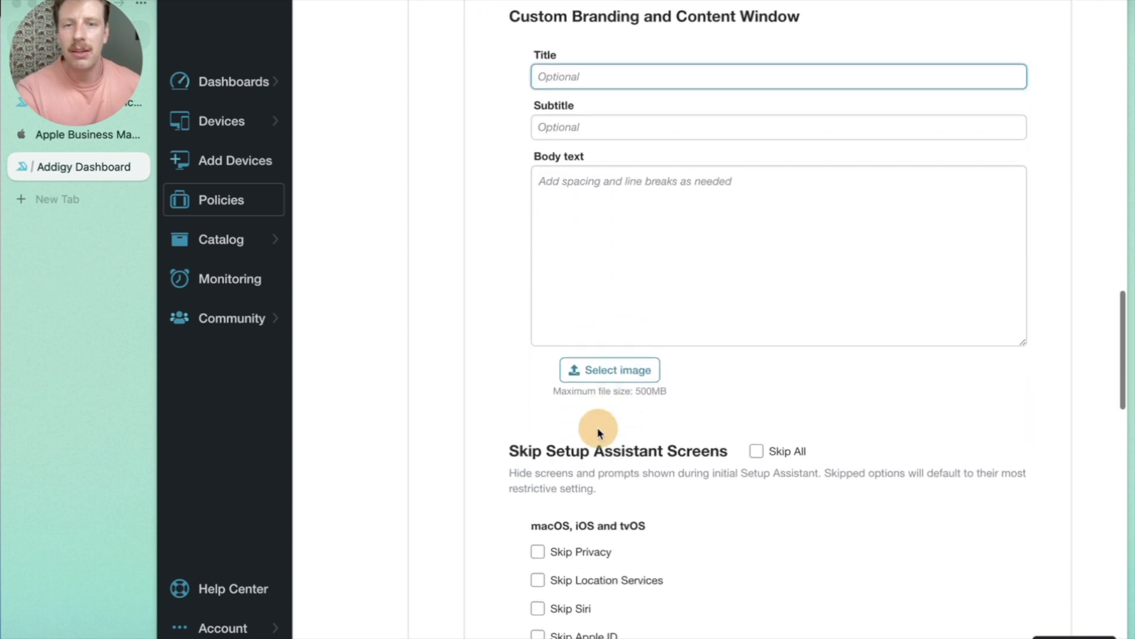
{"action": "scroll", "coordinate": [598, 427], "scroll_direction": "down", "scroll_amount": 5}
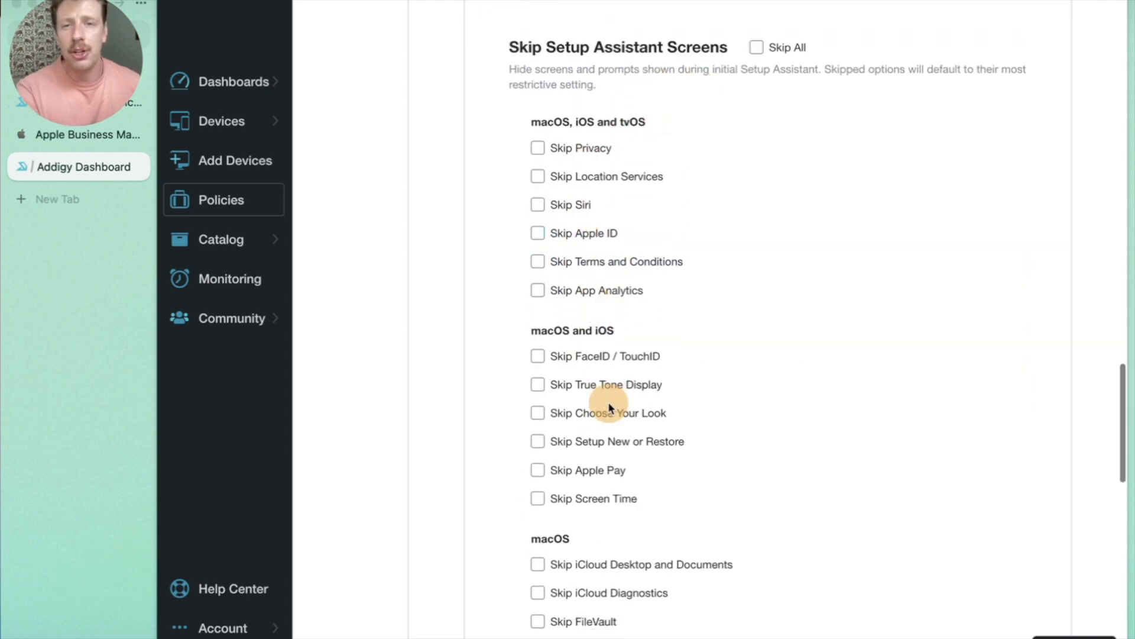
{"action": "scroll", "coordinate": [609, 405], "scroll_direction": "down", "scroll_amount": 2}
{"action": "scroll", "coordinate": [610, 408], "scroll_direction": "down", "scroll_amount": 1}
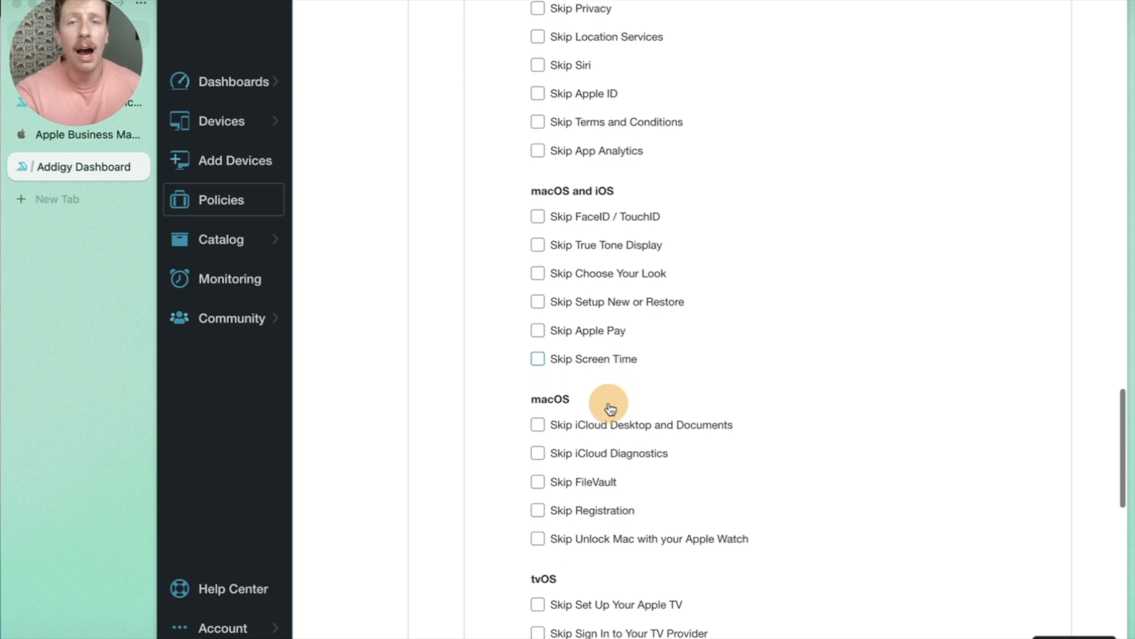
{"action": "scroll", "coordinate": [609, 407], "scroll_direction": "down", "scroll_amount": 1}
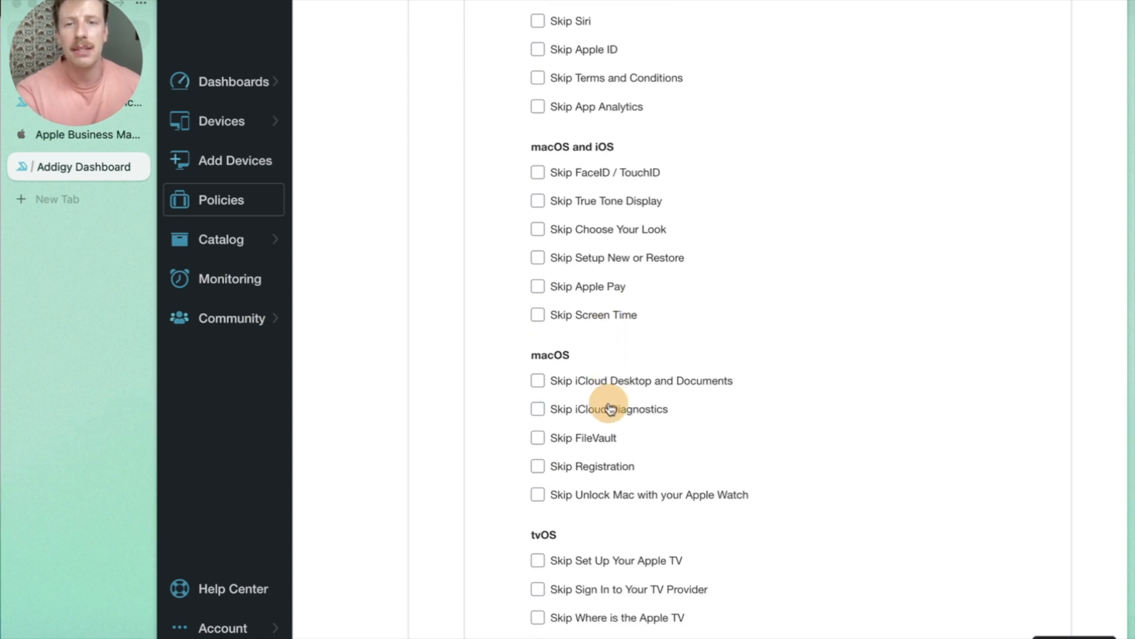
{"action": "scroll", "coordinate": [792, 399], "scroll_direction": "down", "scroll_amount": 10}
{"action": "left_click", "coordinate": [778, 504]}
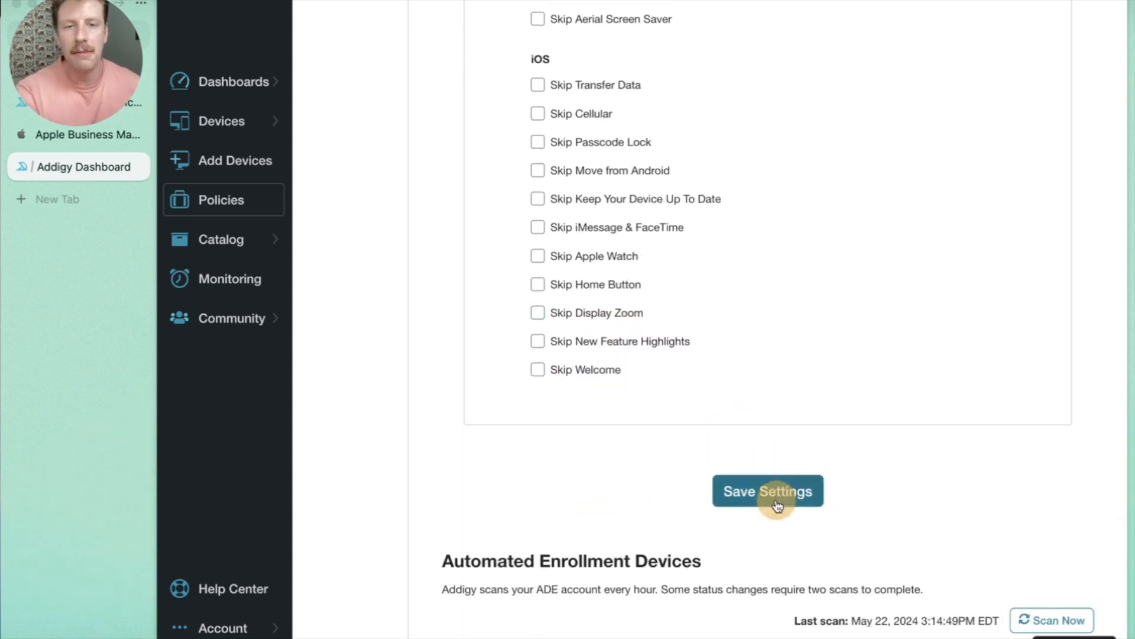
{"action": "scroll", "coordinate": [775, 504], "scroll_direction": "down", "scroll_amount": 3}
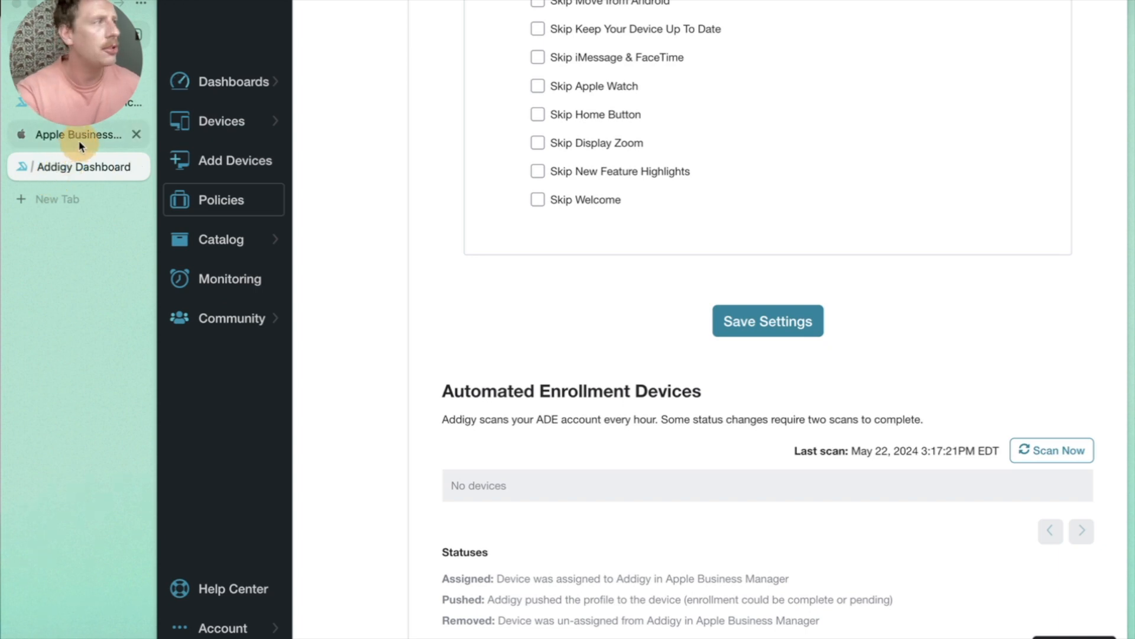
In Apple Business Manager, make Test MDM Server the default for Apple TV and save.
{"action": "left_click", "coordinate": [77, 145]}
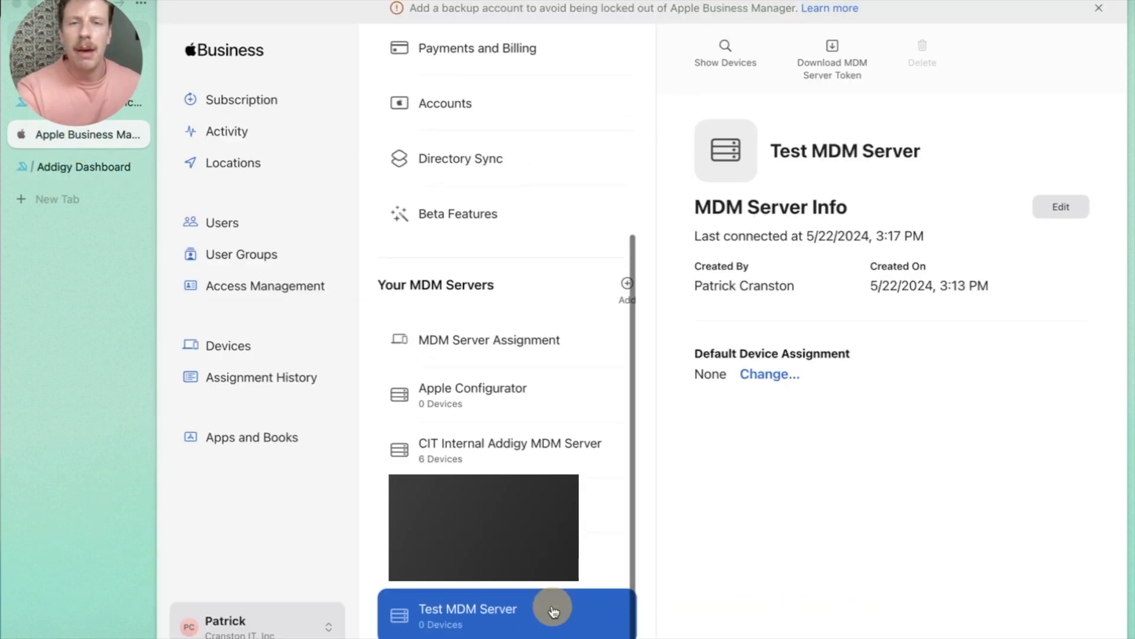
{"action": "left_click", "coordinate": [771, 374]}
{"action": "scroll", "coordinate": [774, 465], "scroll_direction": "down", "scroll_amount": 2}
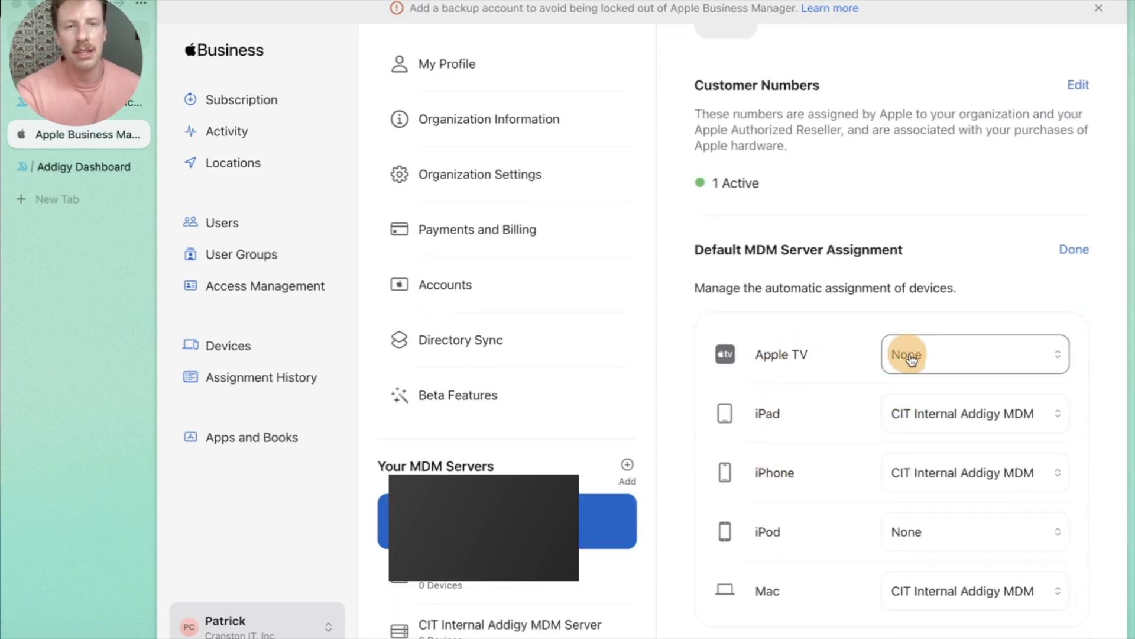
{"action": "left_click", "coordinate": [912, 356]}
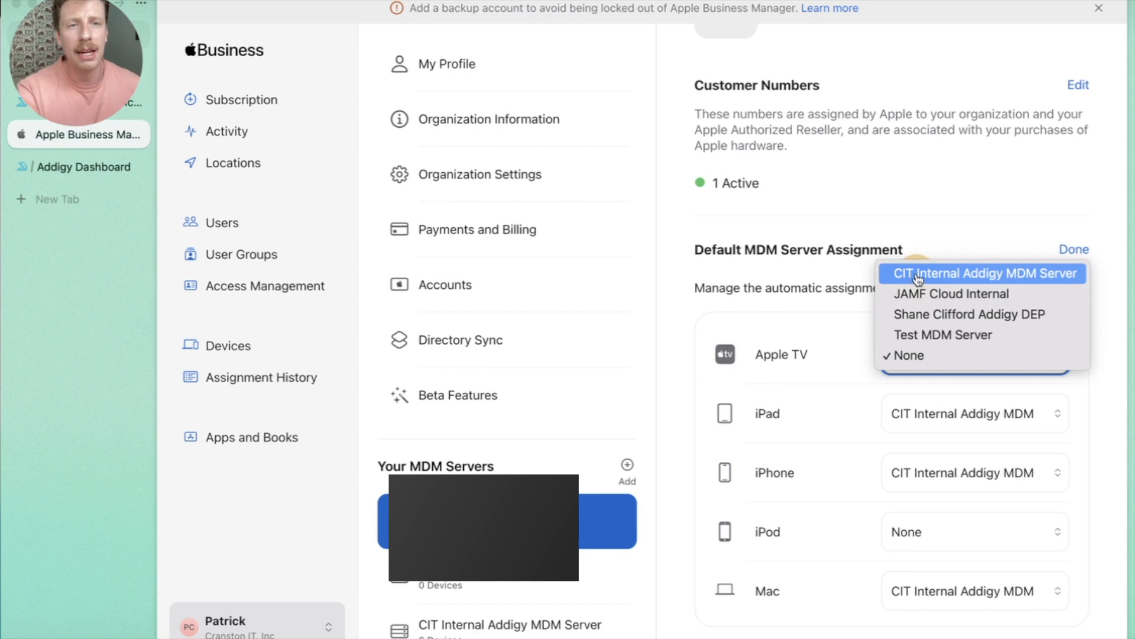
{"action": "left_click", "coordinate": [911, 335]}
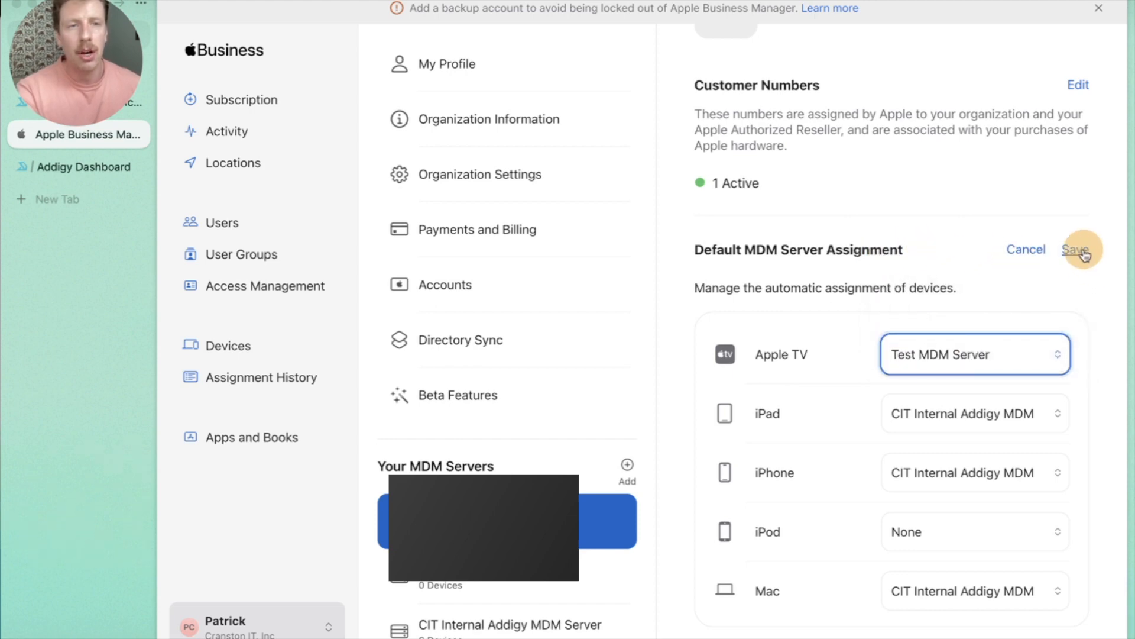
{"action": "left_click", "coordinate": [1076, 249]}
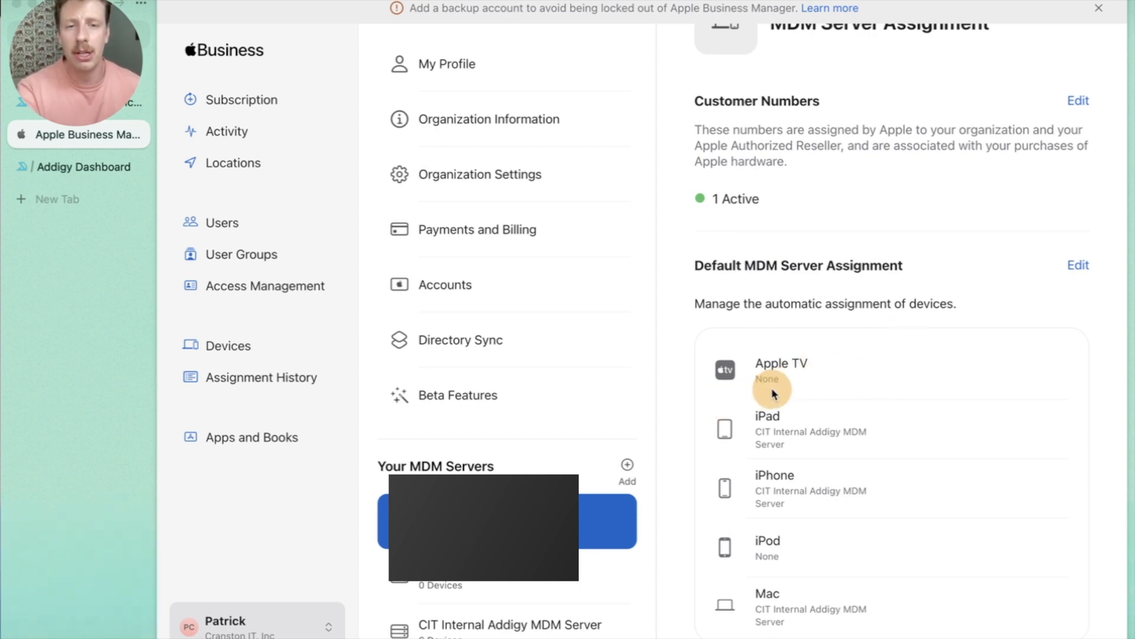
{"action": "scroll", "coordinate": [772, 391], "scroll_direction": "up", "scroll_amount": 3}
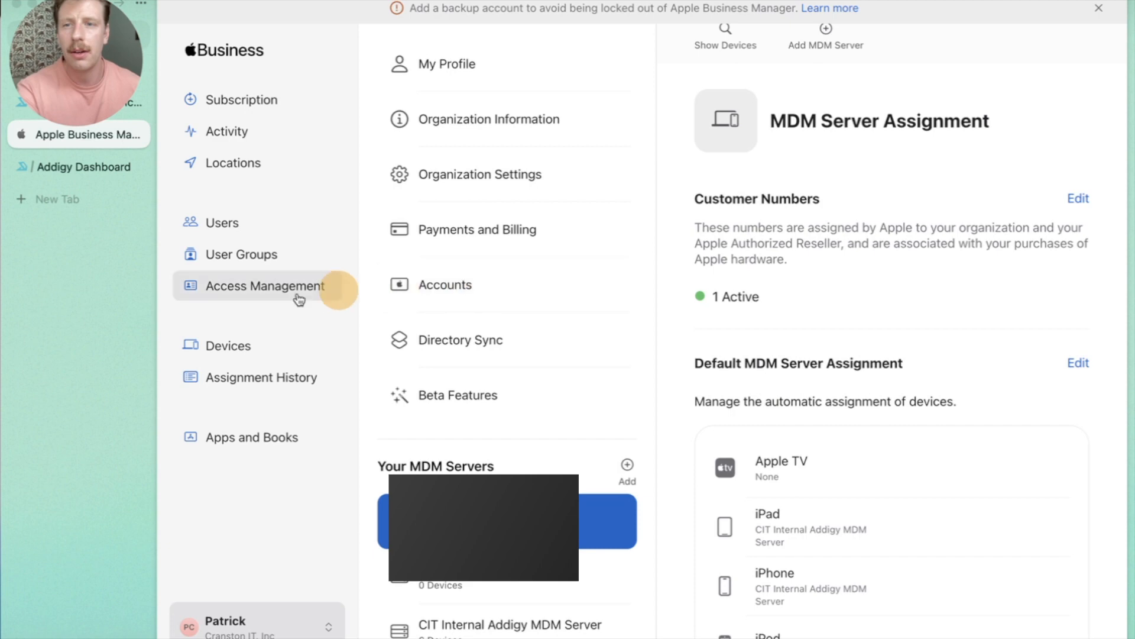
Change the unassigned iPad's MDM server to Test MDM Server and confirm the assignment.
{"action": "left_click", "coordinate": [233, 338]}
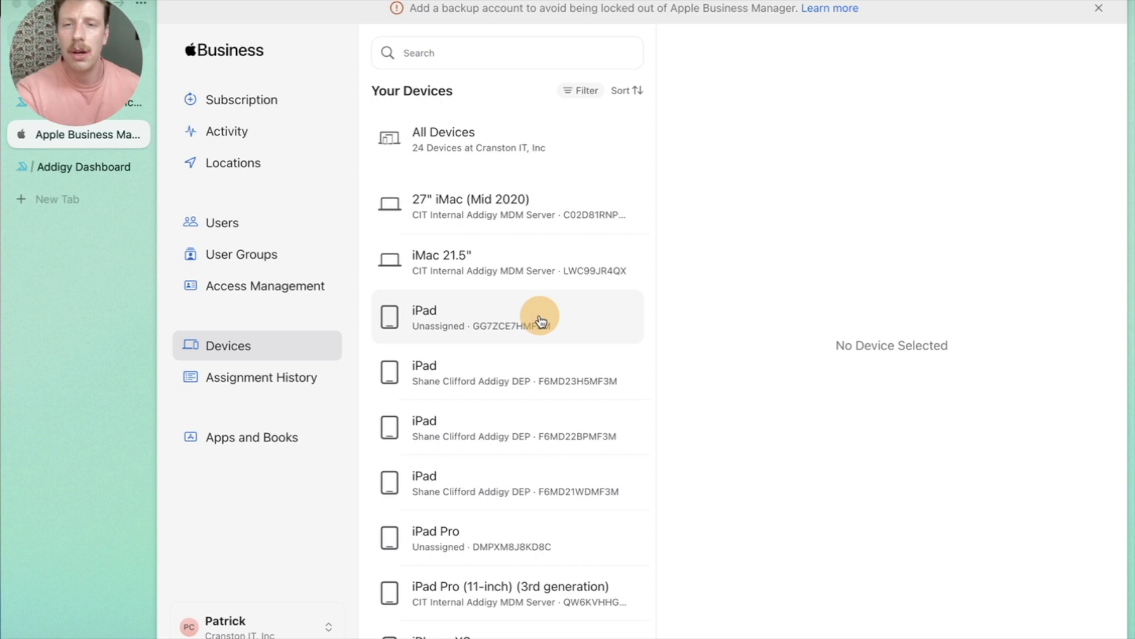
{"action": "left_click", "coordinate": [495, 309]}
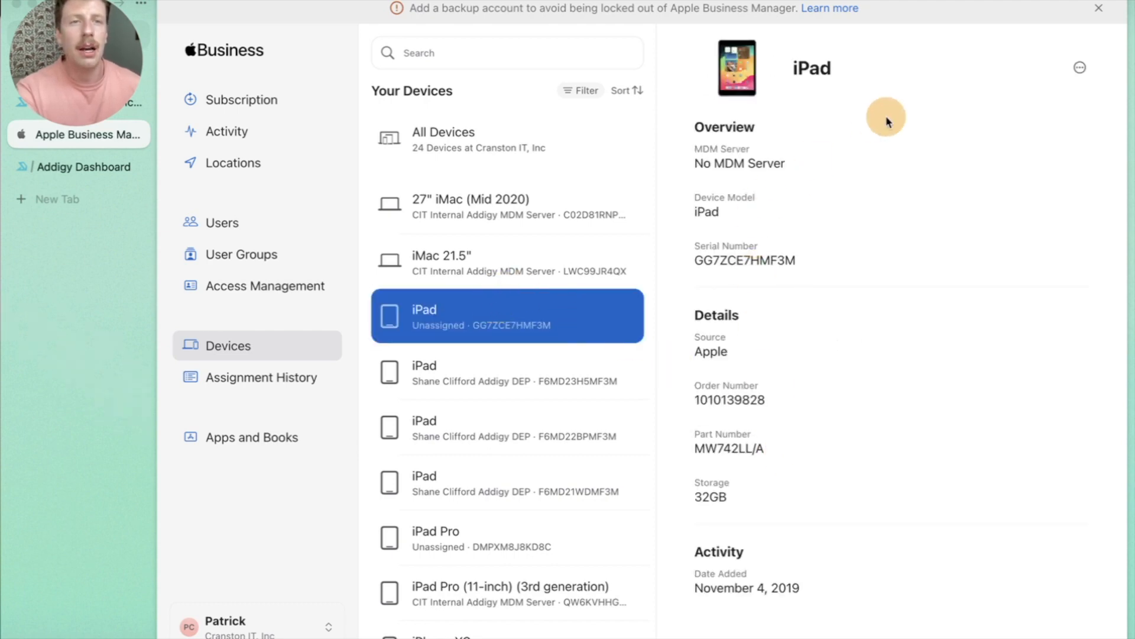
{"action": "left_click", "coordinate": [1080, 67]}
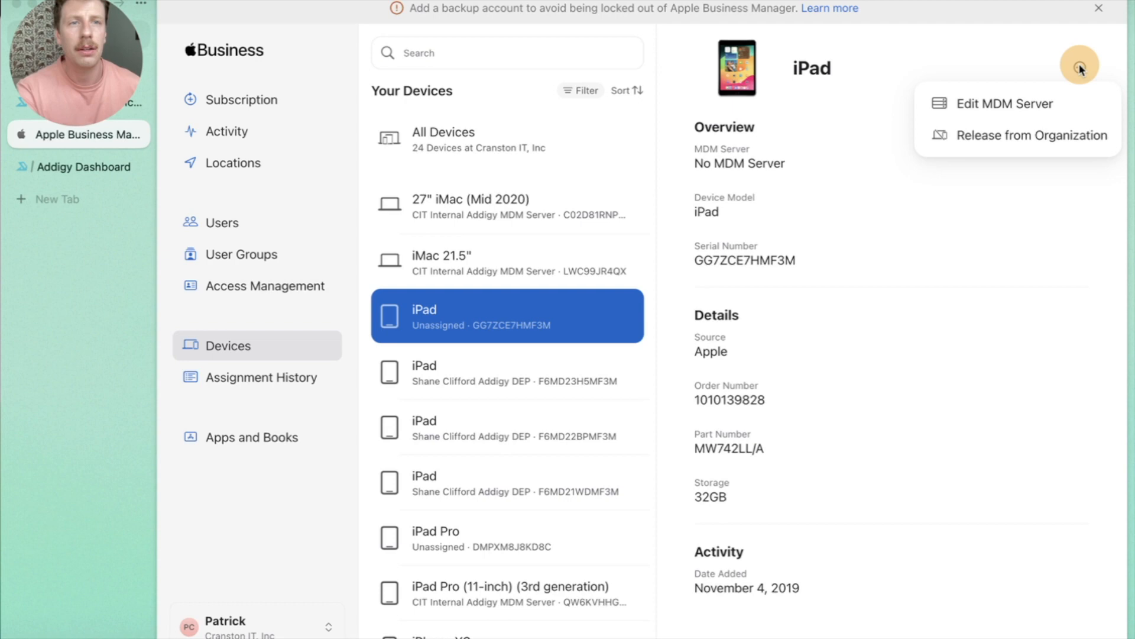
{"action": "left_click", "coordinate": [1019, 108]}
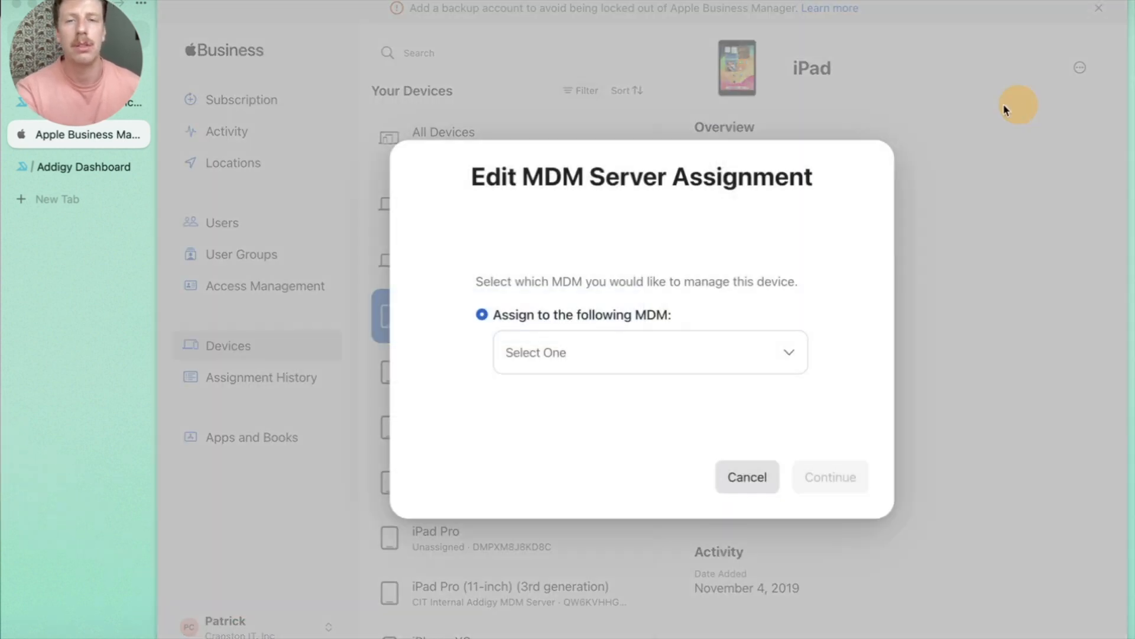
{"action": "left_click", "coordinate": [612, 353]}
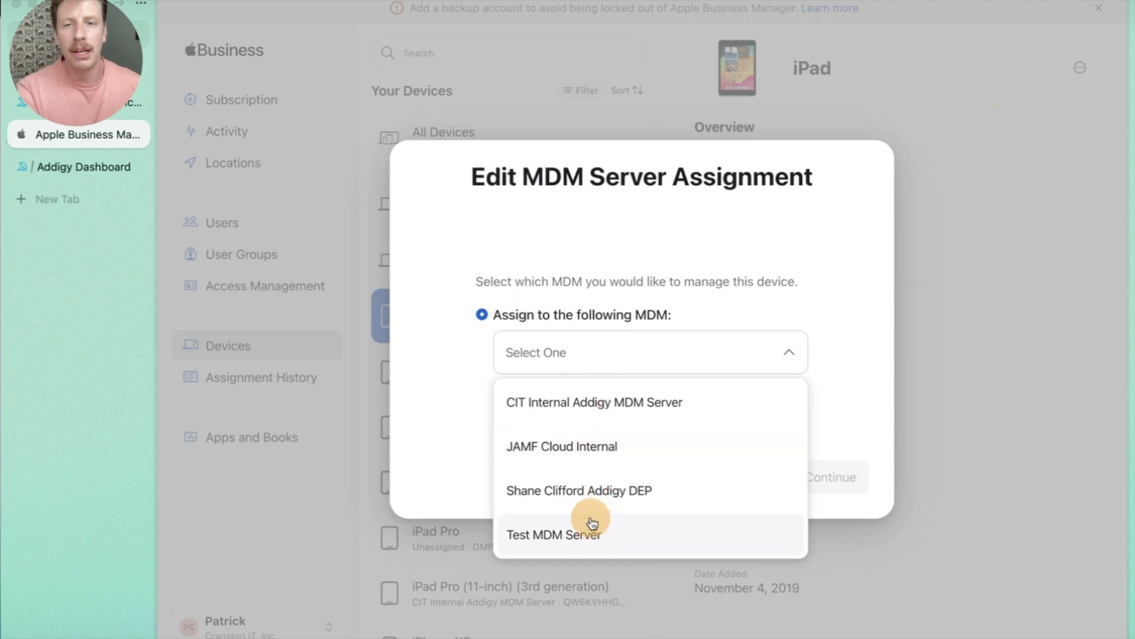
{"action": "left_click", "coordinate": [573, 534]}
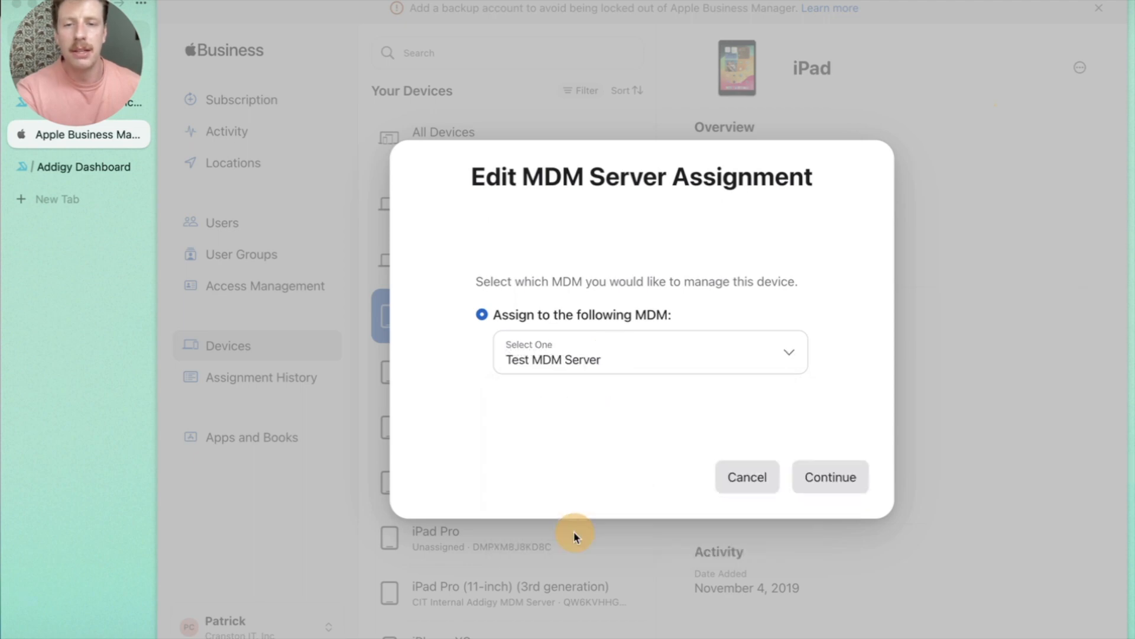
{"action": "left_click", "coordinate": [830, 478]}
{"action": "left_click", "coordinate": [821, 402]}
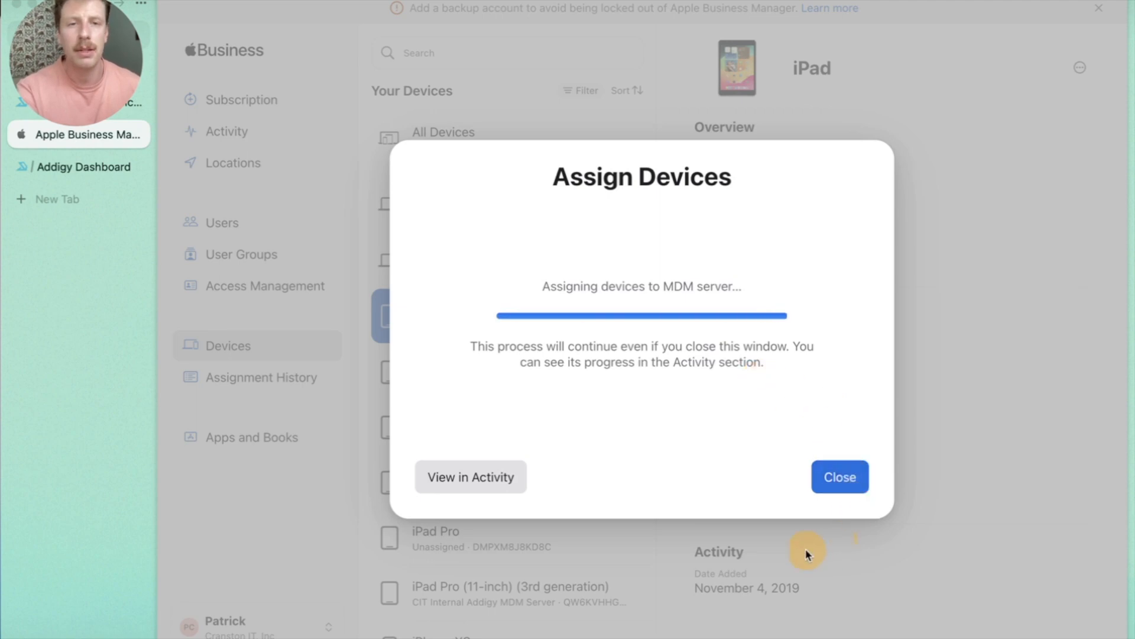
{"action": "left_click", "coordinate": [841, 477]}
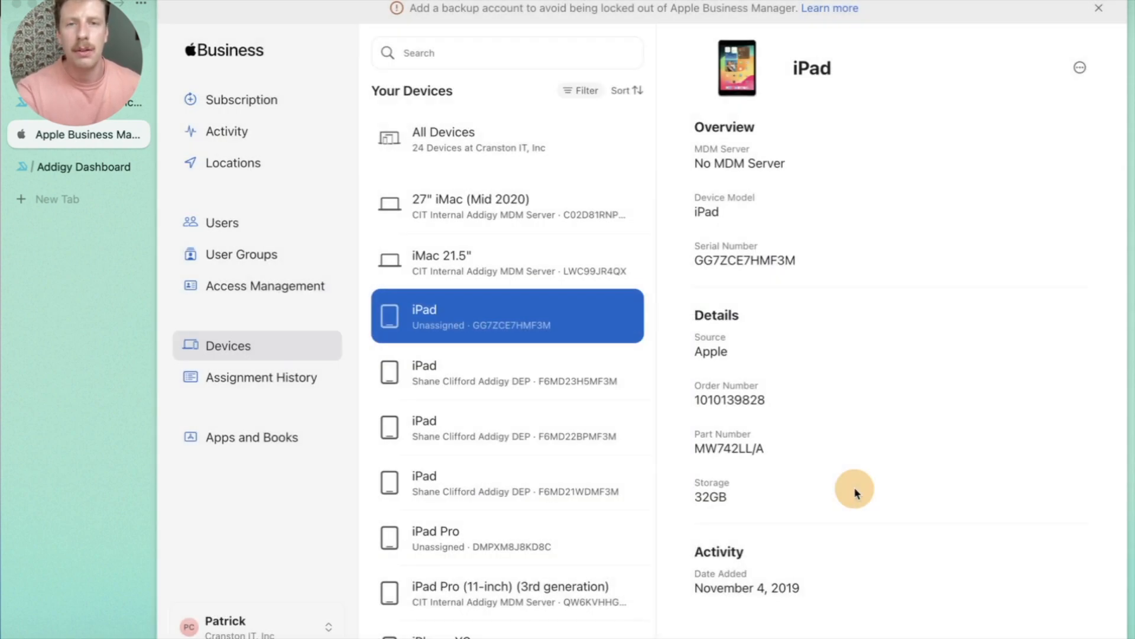
Rescan in Addigy so the iPad Wi-Fi 32GB Space Gray appears under Automated Enrollment Devices.
{"action": "left_click", "coordinate": [89, 173]}
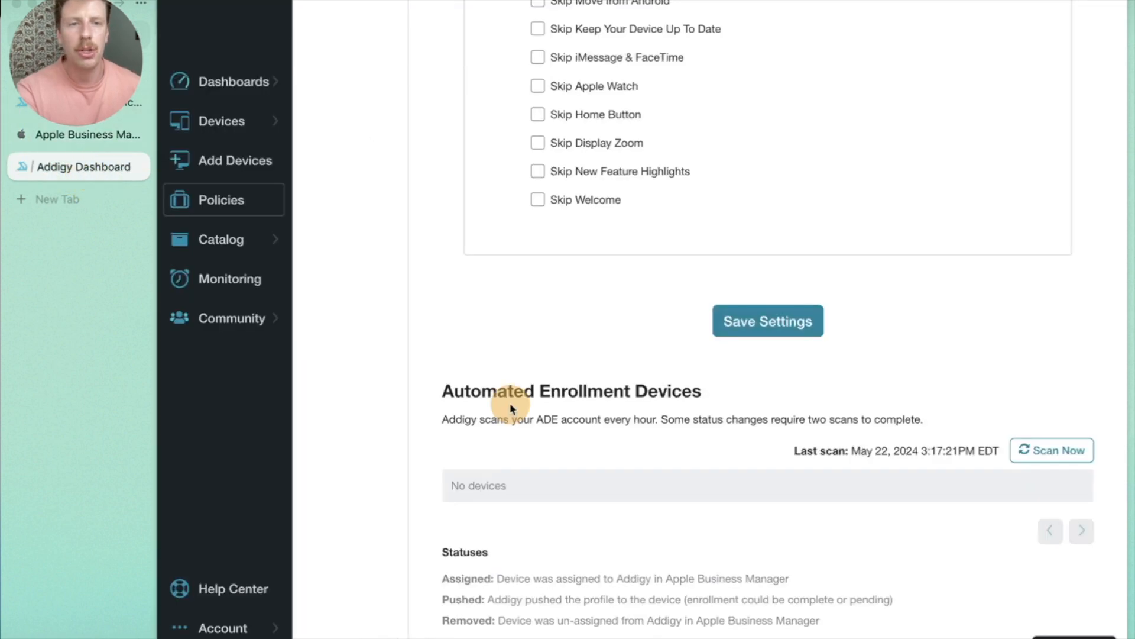
{"action": "left_click", "coordinate": [1051, 452]}
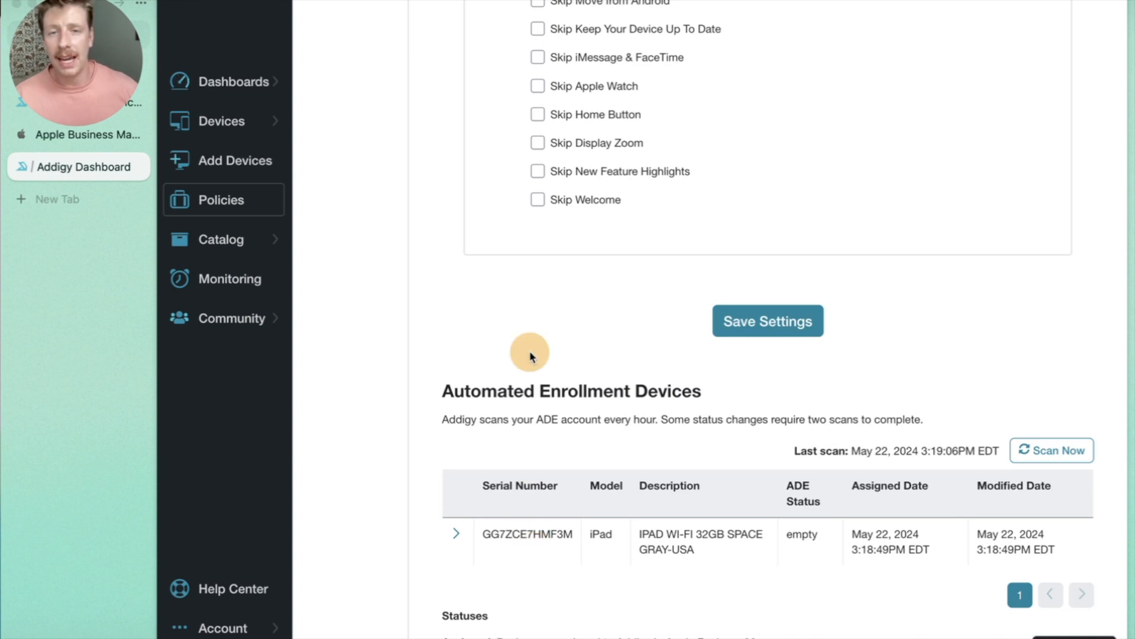
{"action": "scroll", "coordinate": [530, 355], "scroll_direction": "up", "scroll_amount": 5}
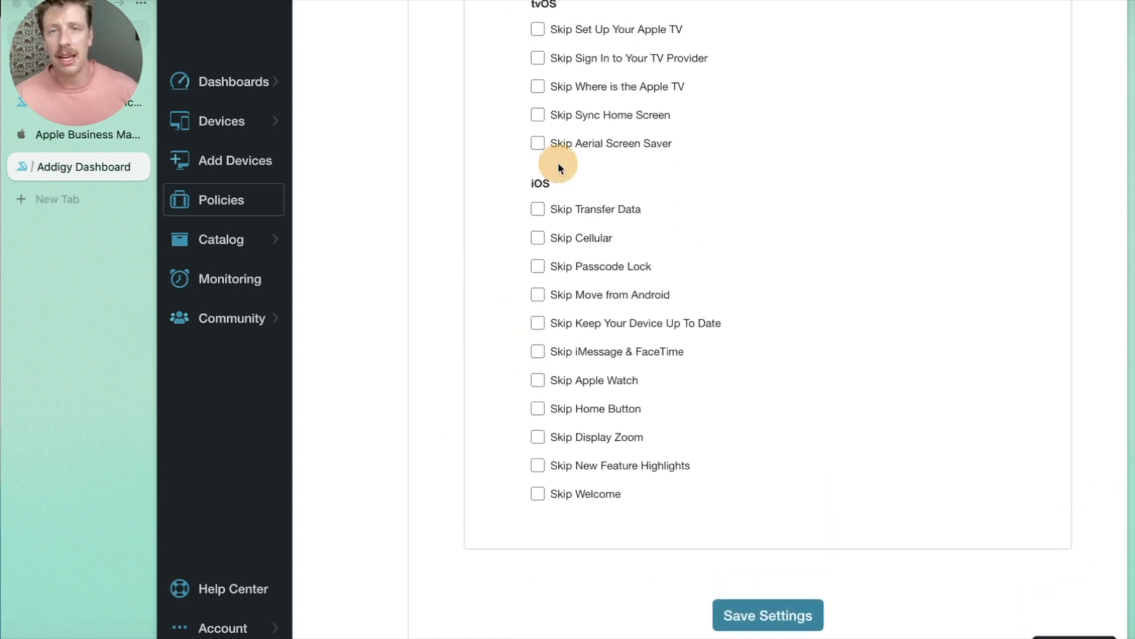
{"action": "scroll", "coordinate": [559, 162], "scroll_direction": "up", "scroll_amount": 10}
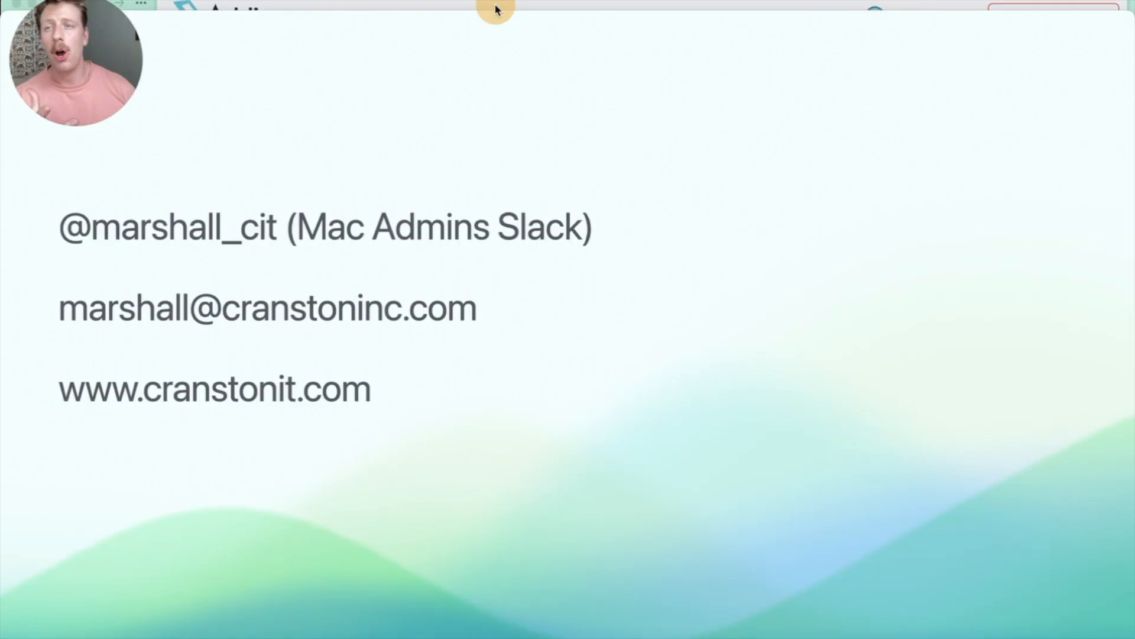